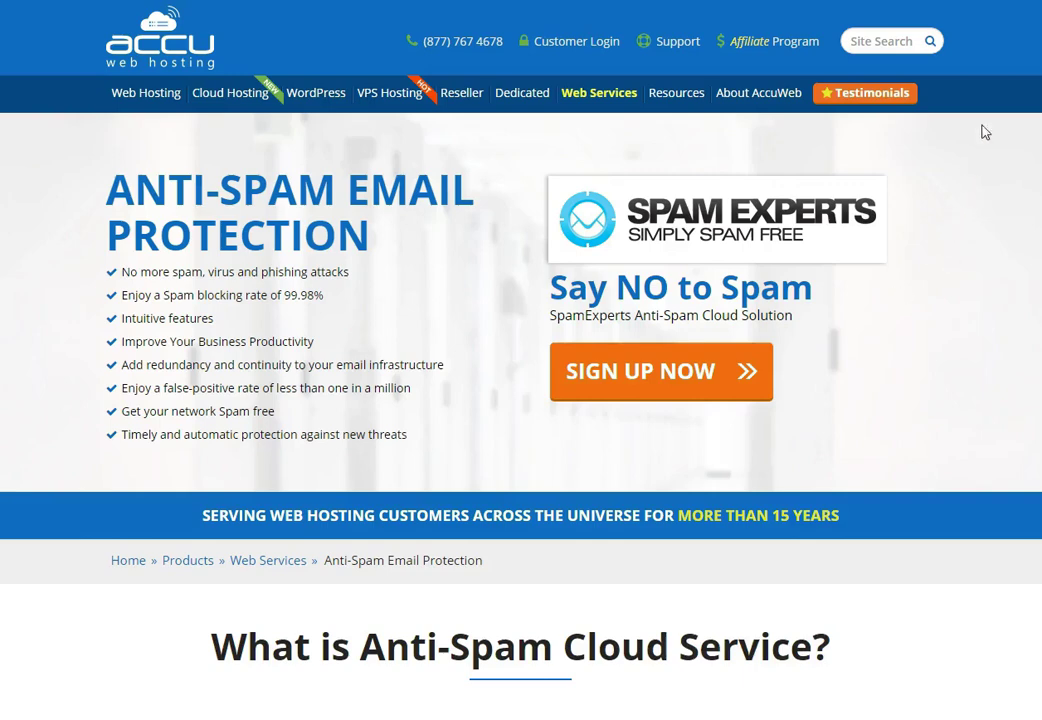
Bring up the Gmail email with the SpamExperts login details and three MX records.
left_click(572, 3)
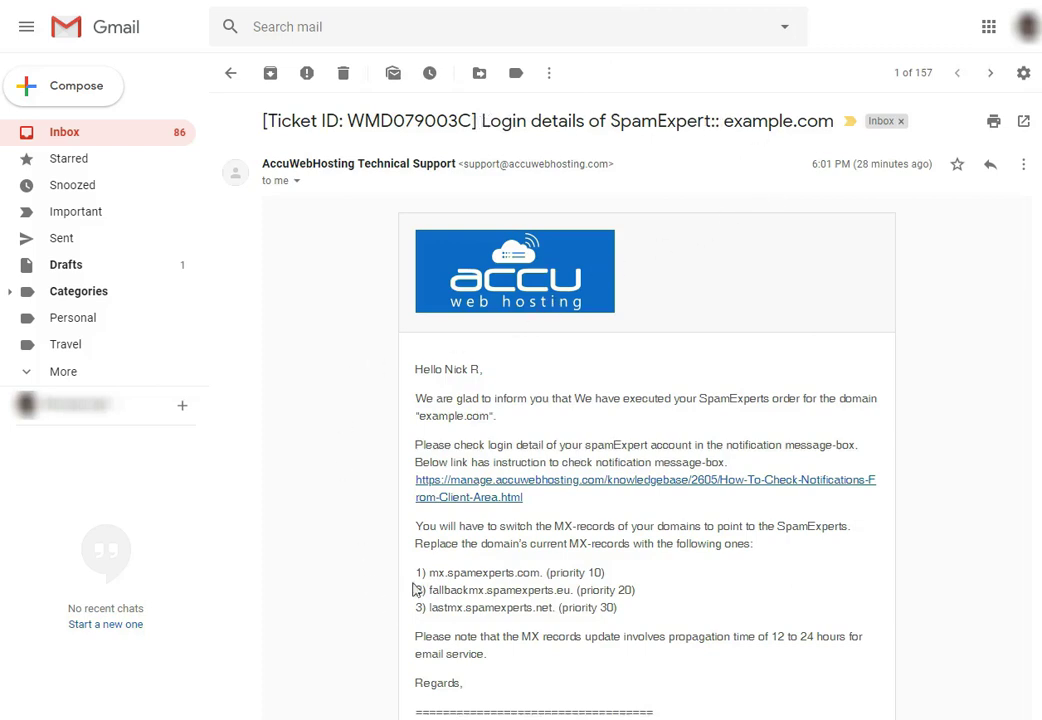
Review the three SpamExperts MX hosts in the email and their priorities 10, 20 and 30.
left_click_drag(417, 574, 624, 614)
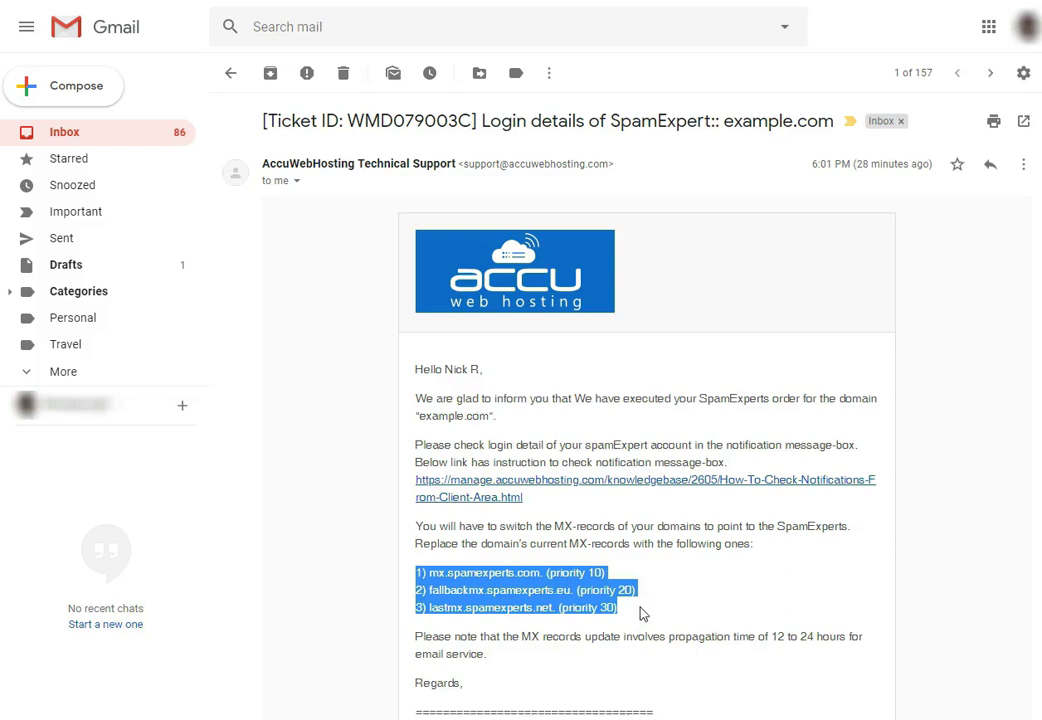
left_click(742, 612)
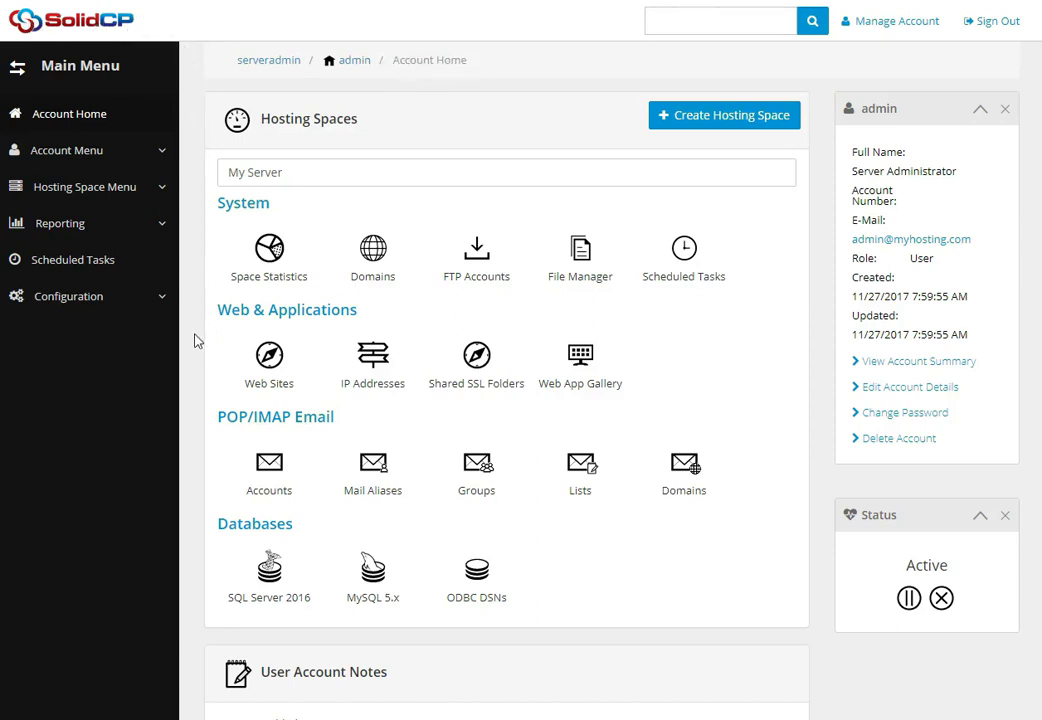
Open example.com's DNS zone records and edit the existing mail.example.com MX record.
left_click(372, 276)
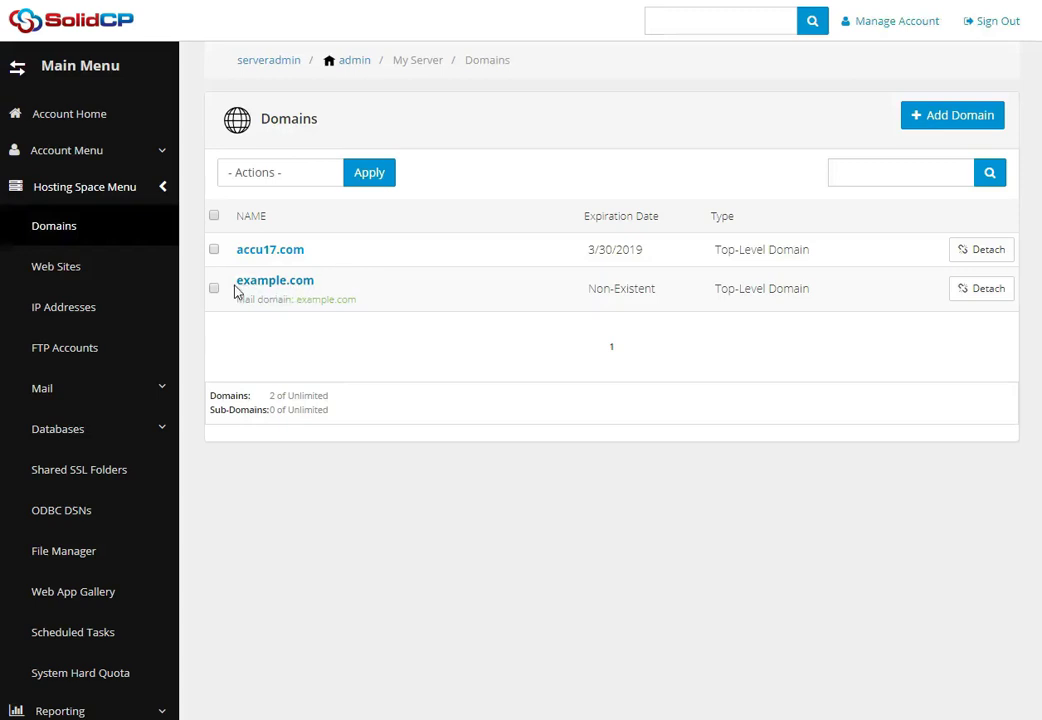
left_click(282, 285)
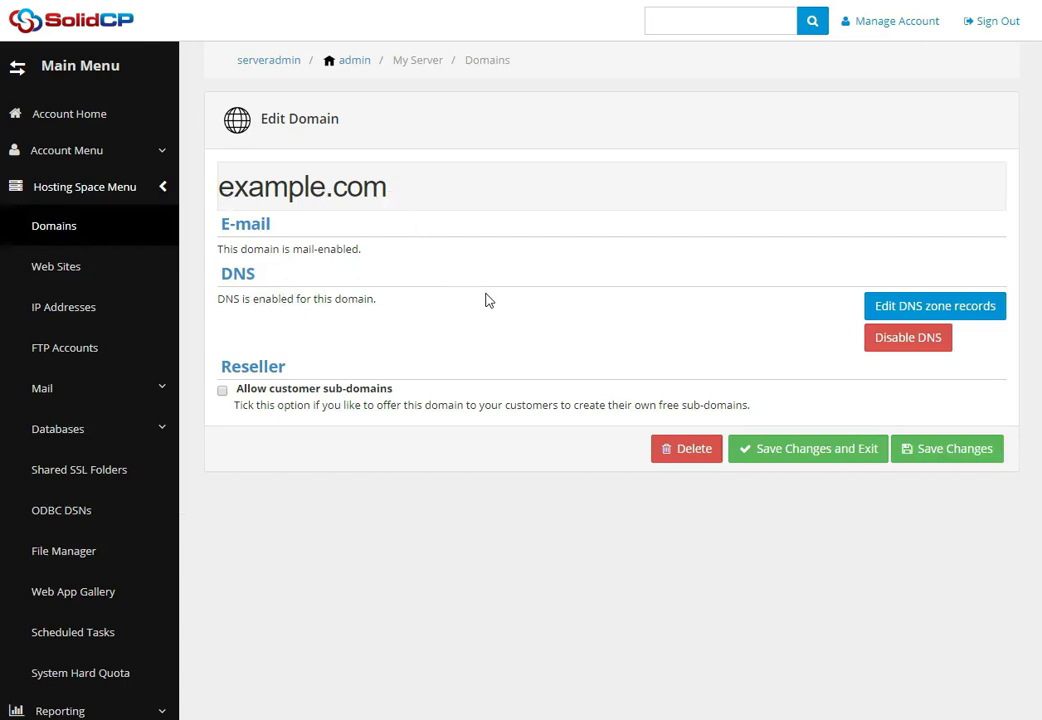
left_click(899, 310)
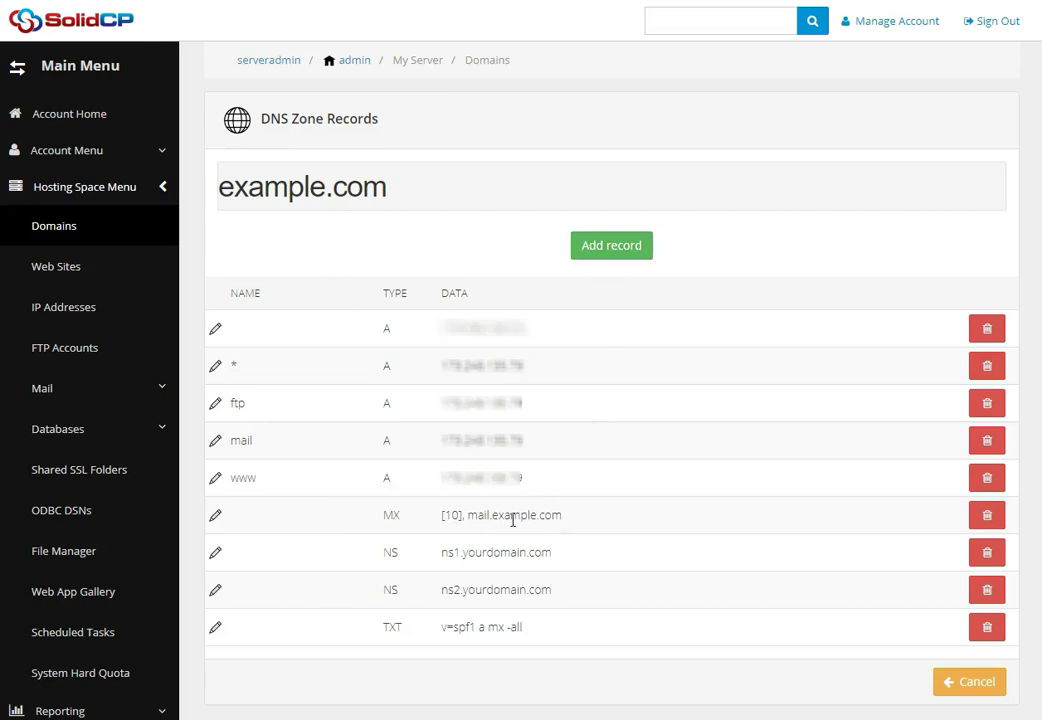
left_click(215, 516)
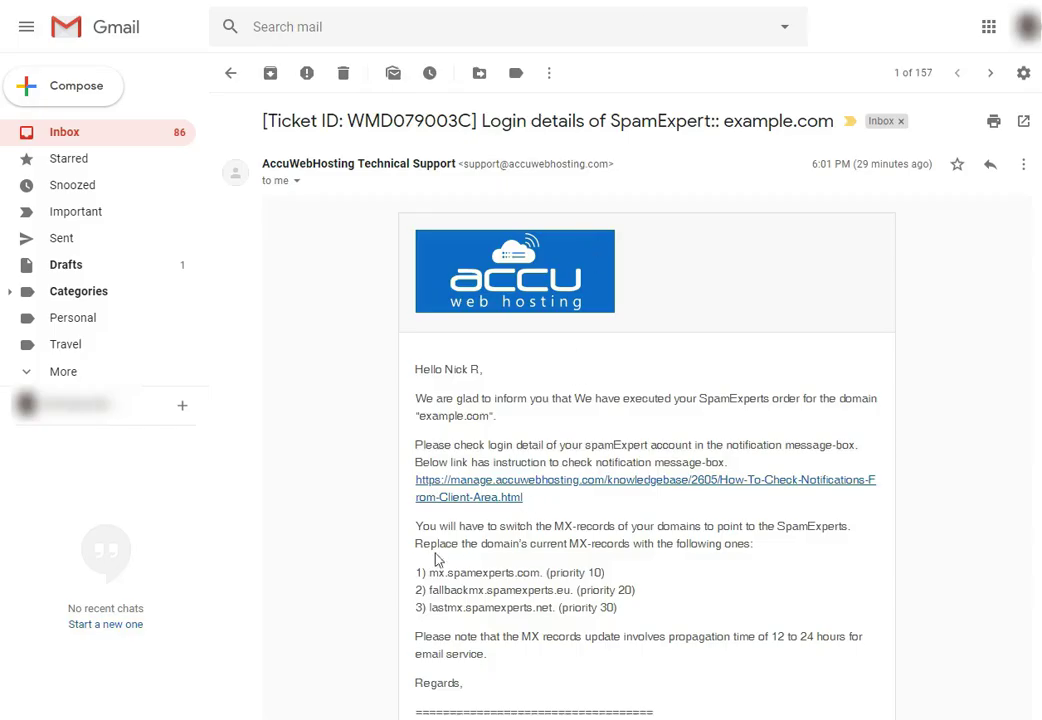
Replace the MX record data mail.example.com with mx.spamexperts.com., keeping priority 10, and save.
left_click_drag(424, 572, 545, 575)
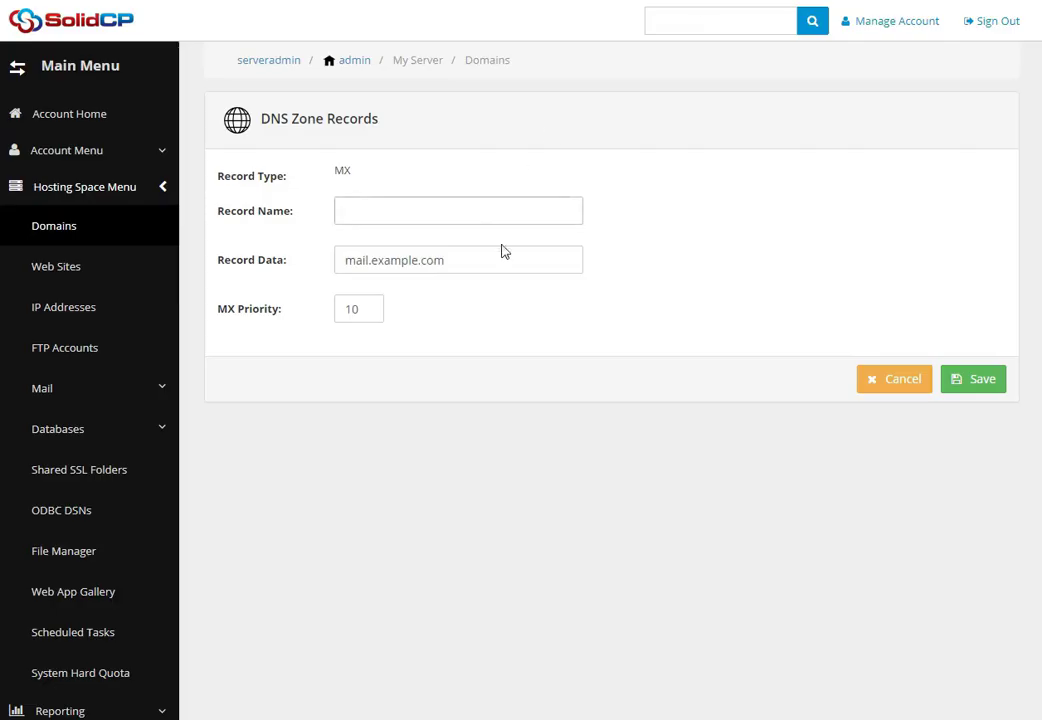
left_click_drag(477, 263, 319, 267)
type("mx.spamexperts.com.")
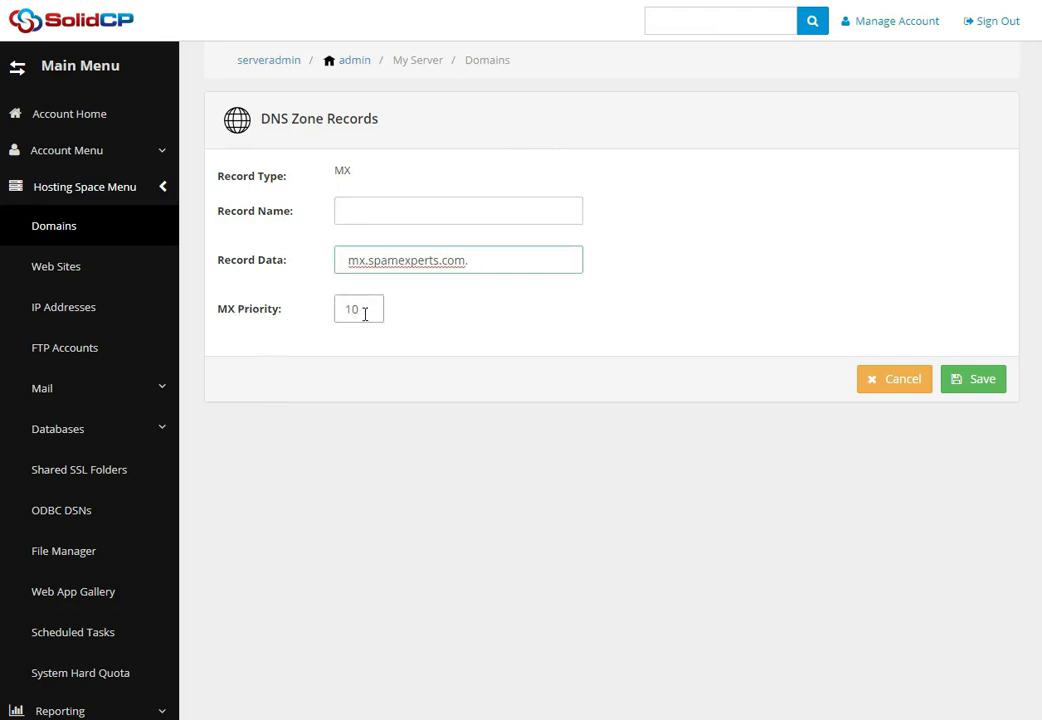
left_click(955, 385)
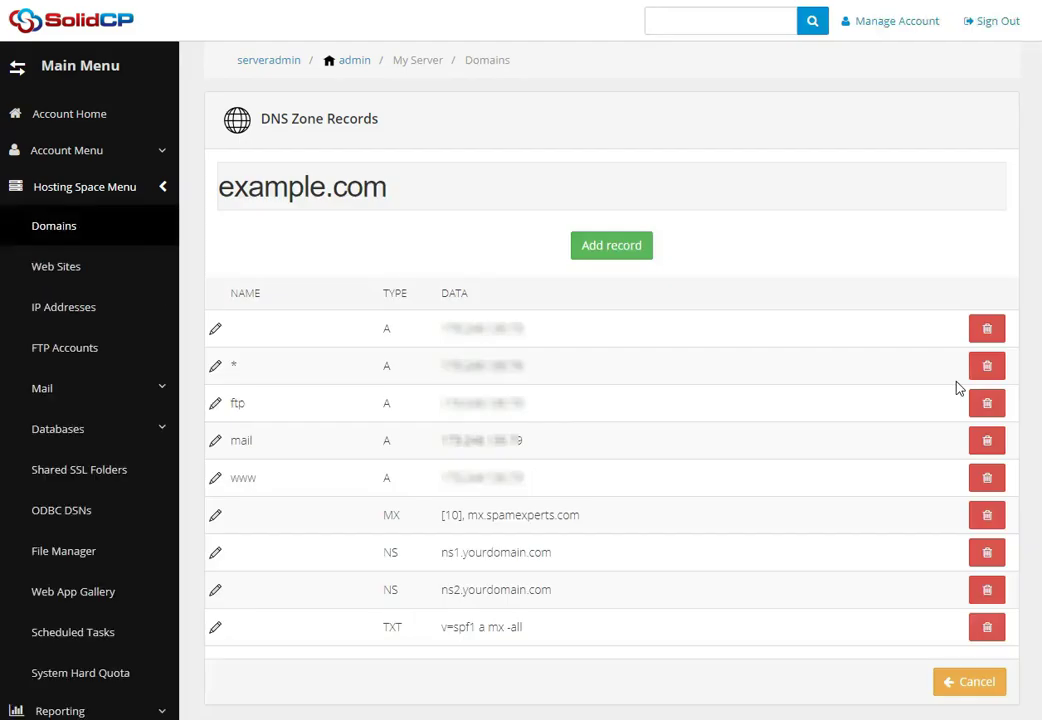
Add an MX record with data fallbackmx.spamexperts.eu and priority 20 to example.com's zone.
left_click(609, 254)
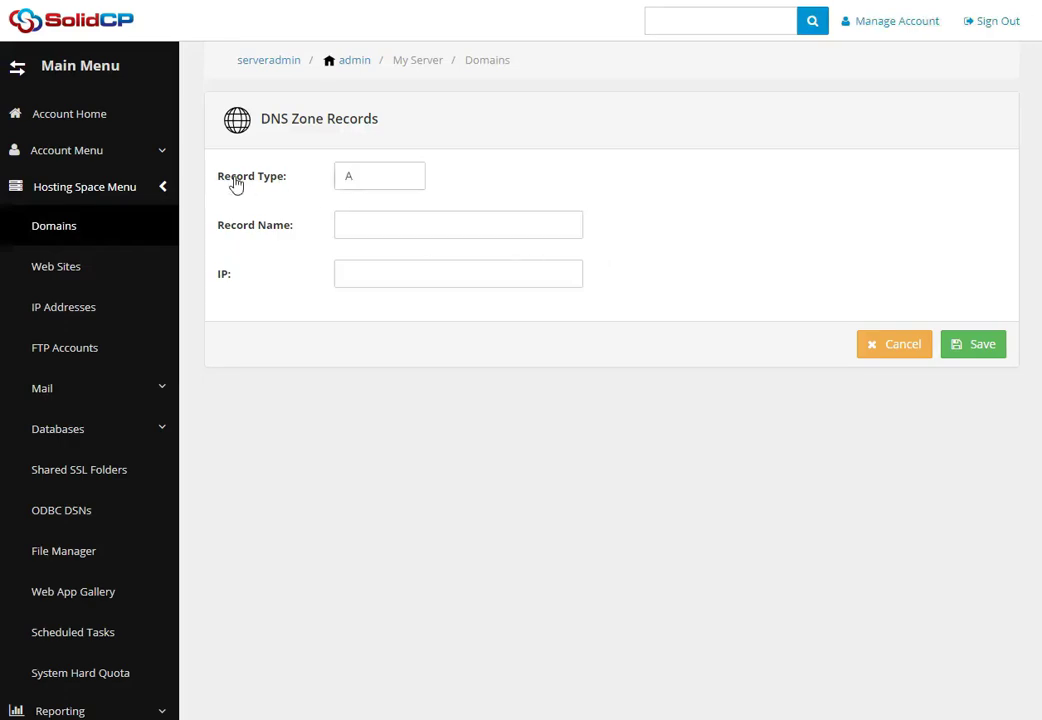
left_click(371, 184)
left_click(356, 233)
left_click(339, 233)
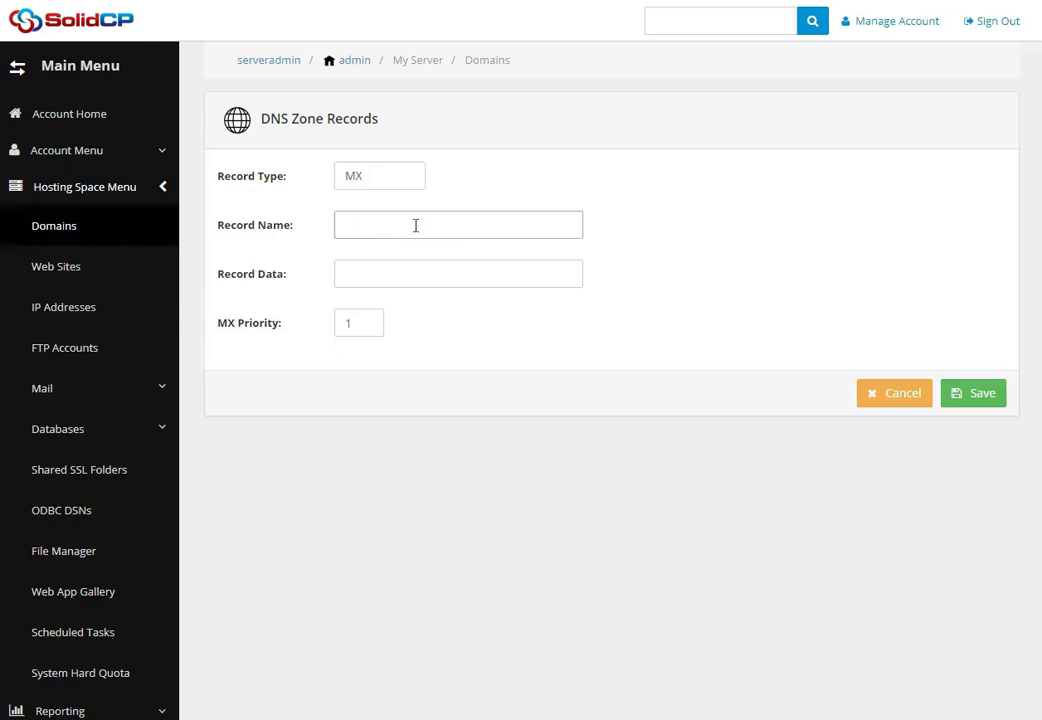
left_click(345, 268)
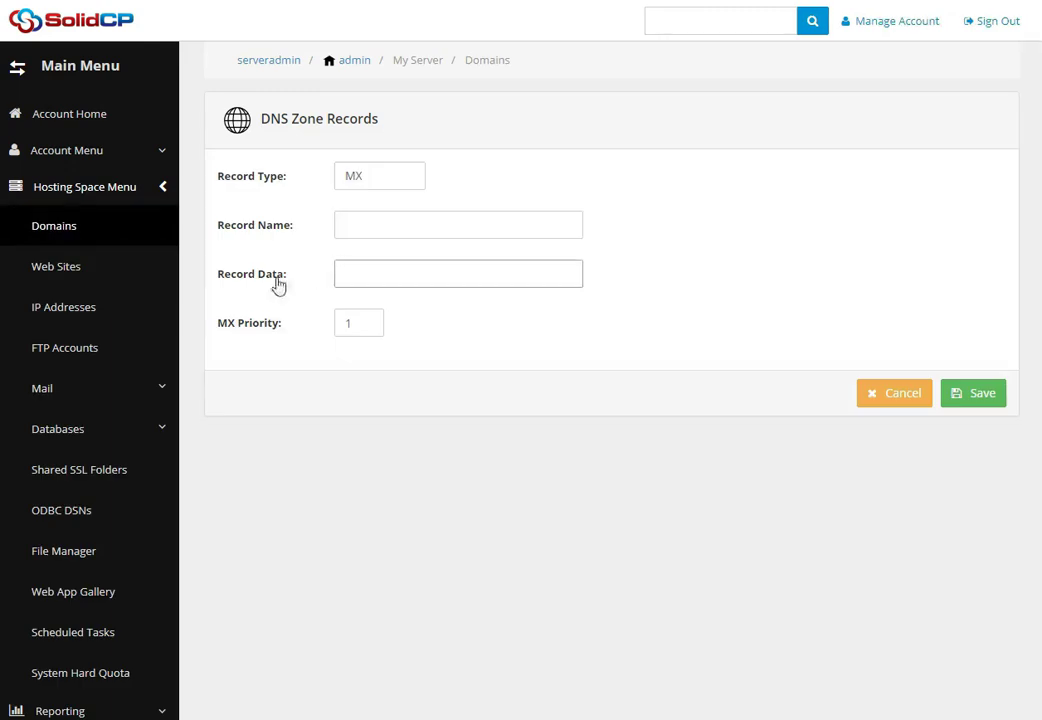
left_click(349, 273)
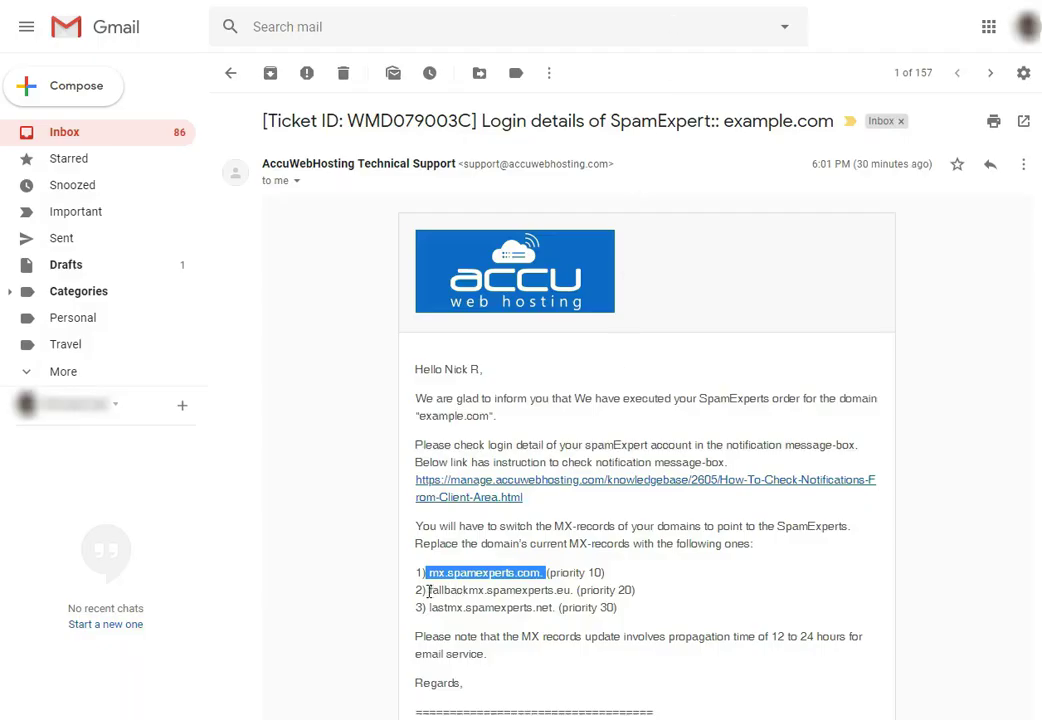
left_click_drag(430, 591, 572, 590)
key("ctrl+c")
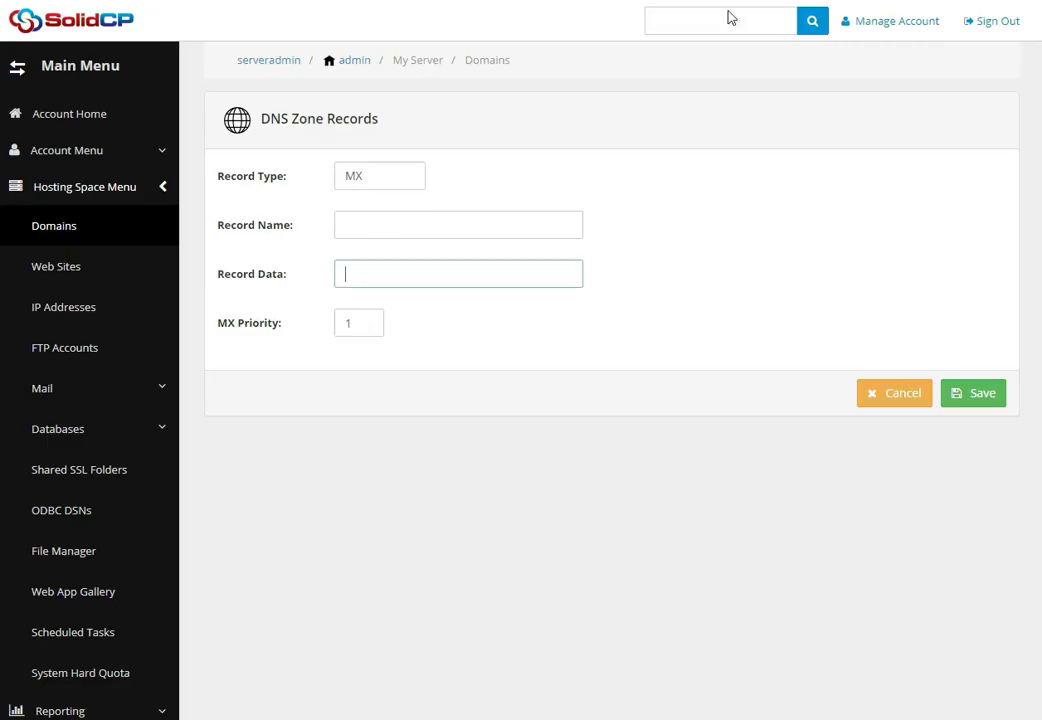
left_click(428, 276)
key("ctrl+v")
left_click_drag(367, 325, 337, 326)
type("2")
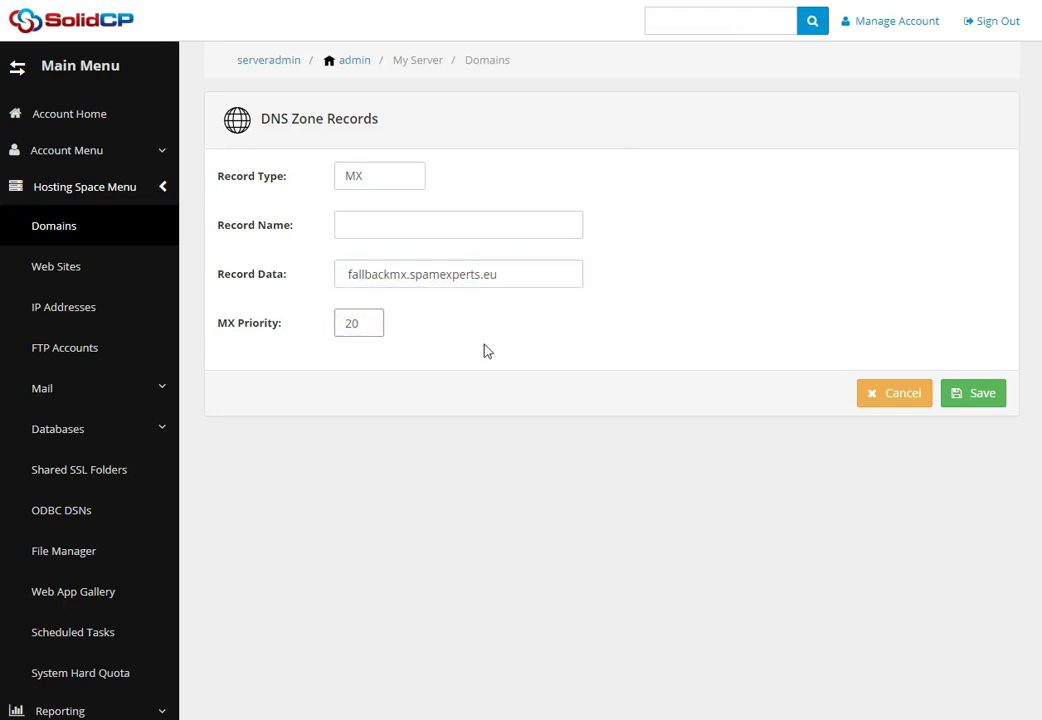
left_click(972, 398)
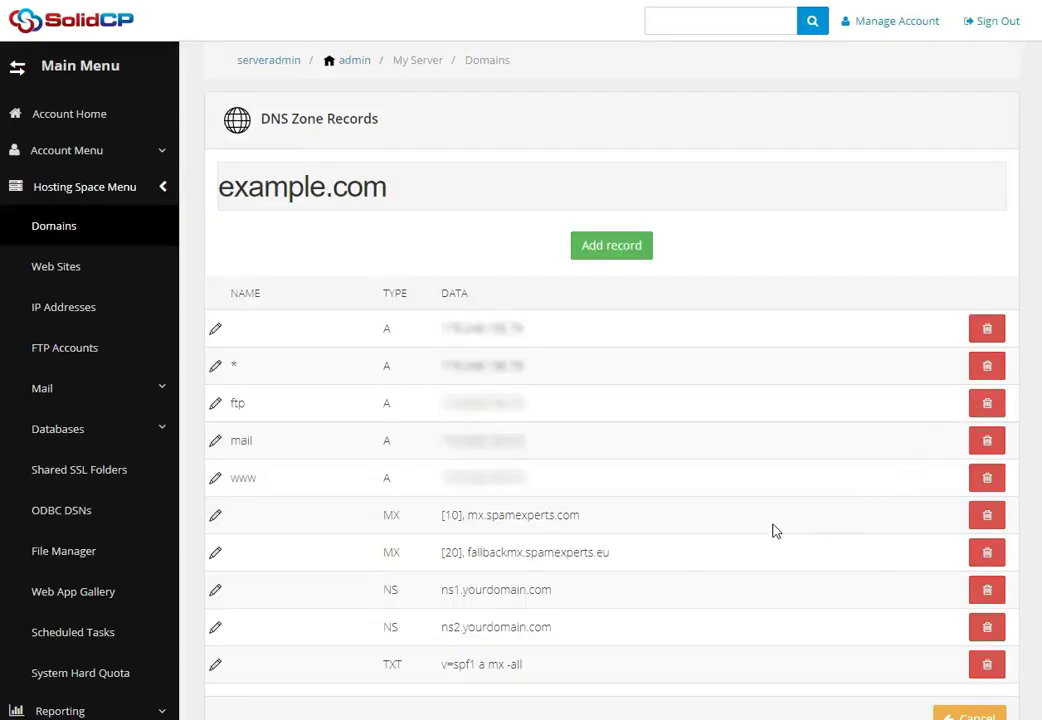
Add an MX record with data lastmx.spamexperts.net and priority 30 to example.com's zone.
left_click(607, 251)
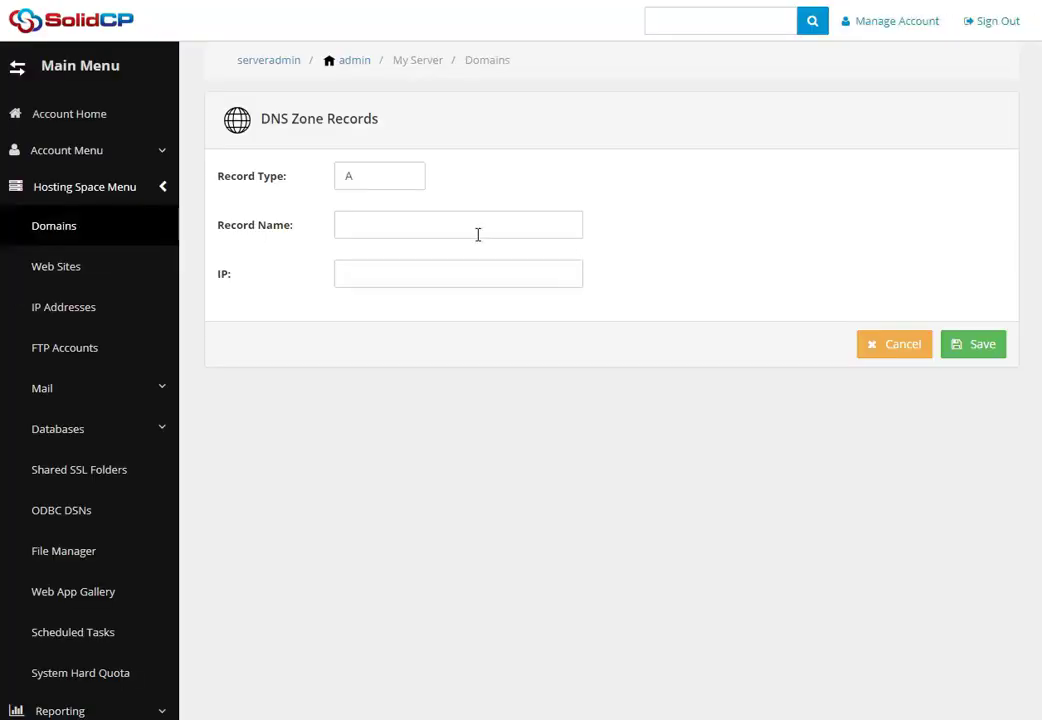
left_click(360, 187)
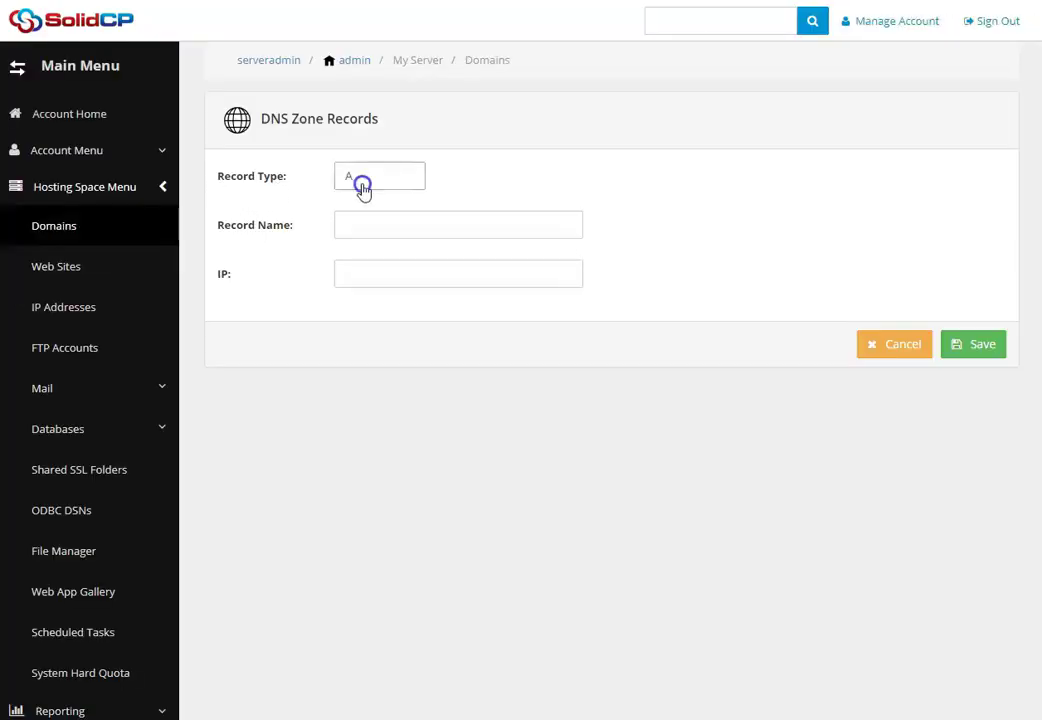
left_click(365, 231)
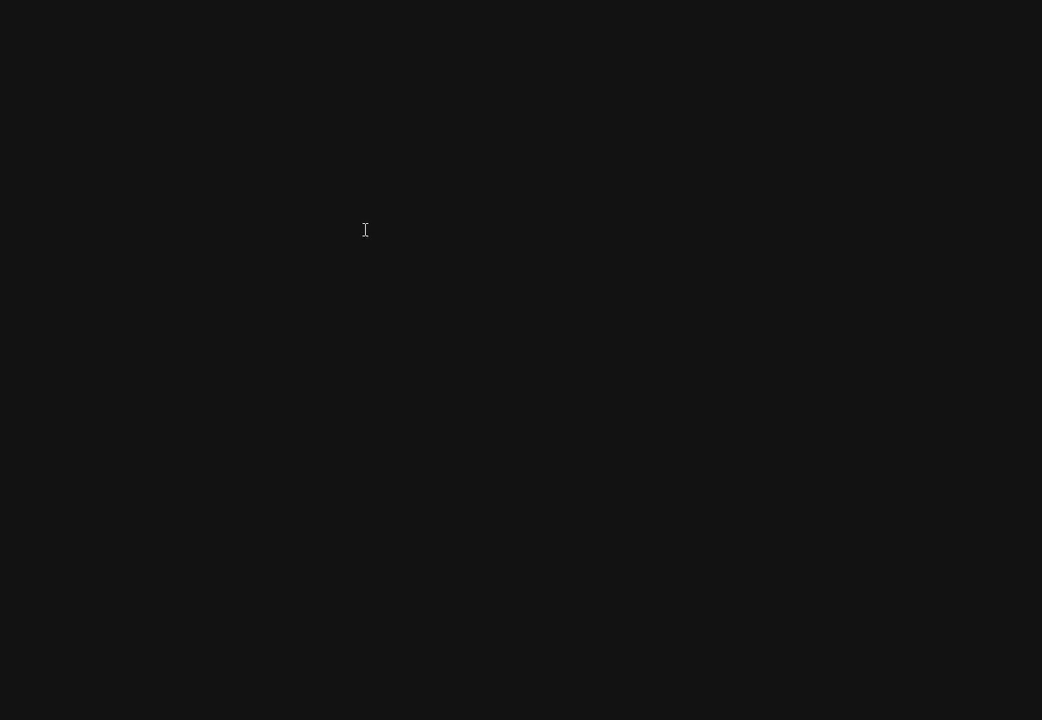
left_click(357, 229)
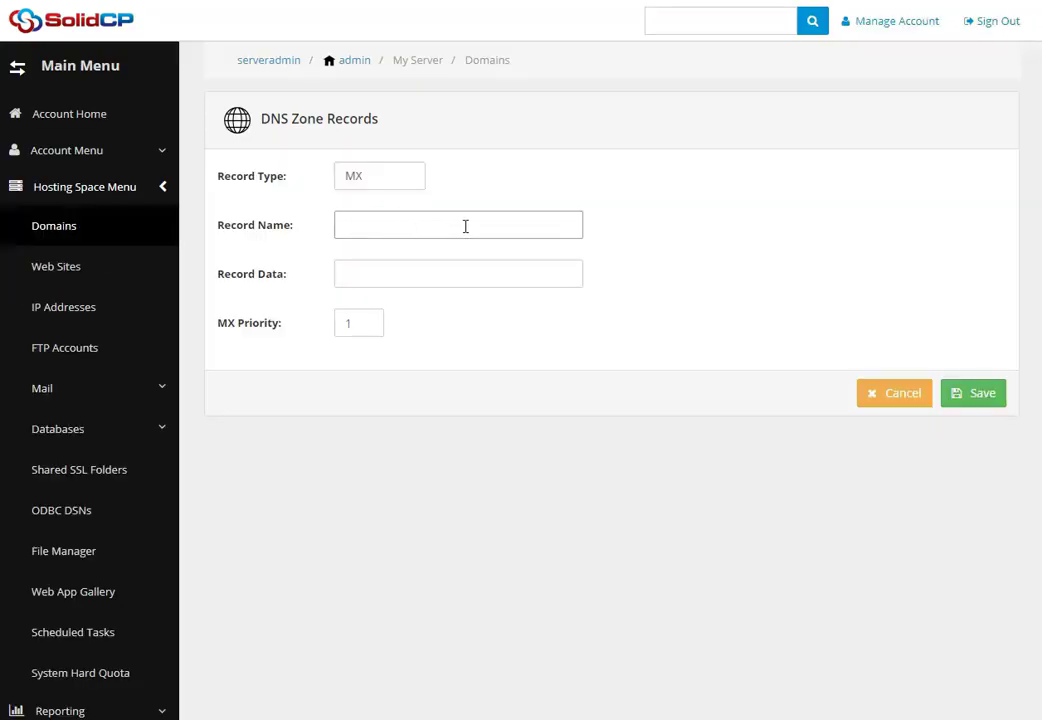
left_click(414, 270)
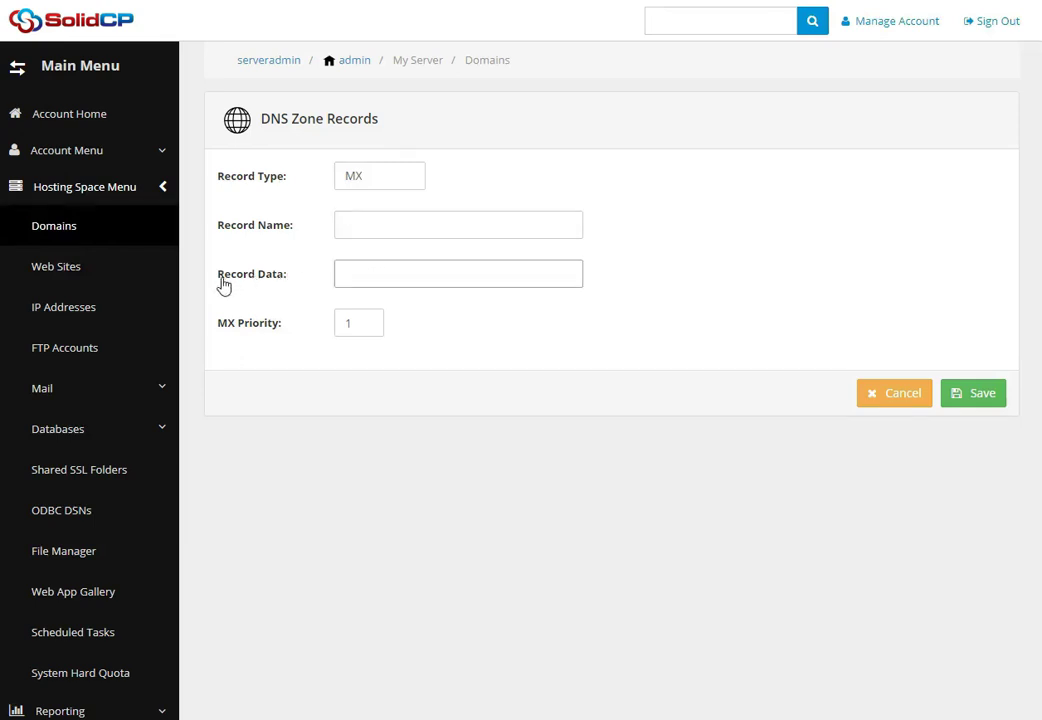
left_click(369, 276)
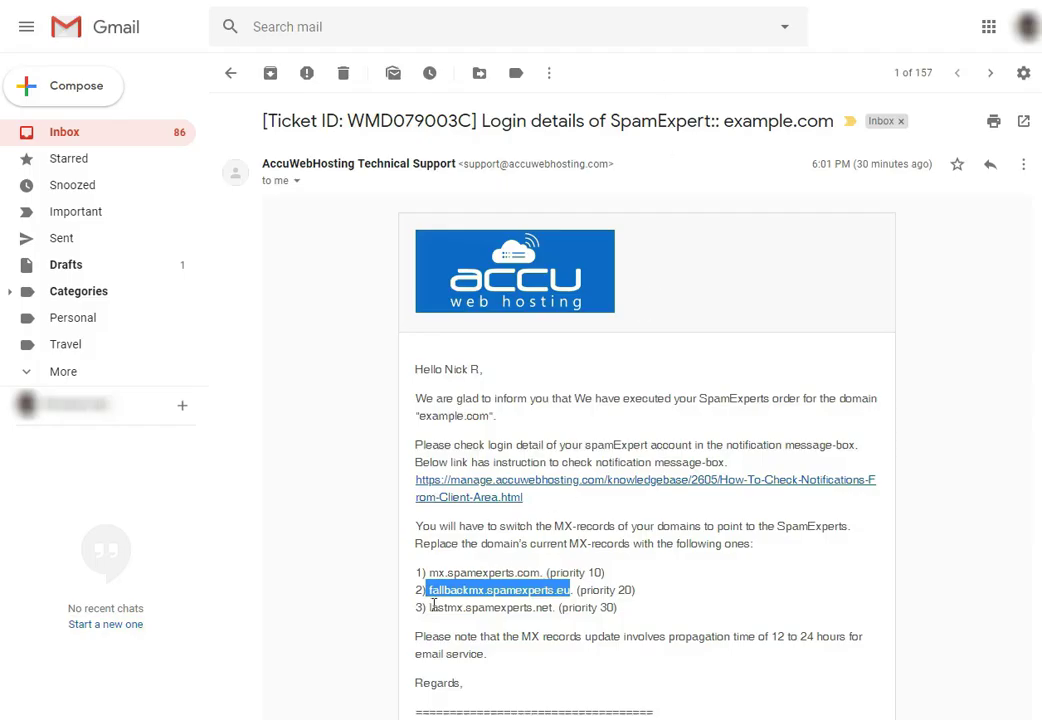
left_click_drag(429, 607, 555, 608)
key("ctrl+c")
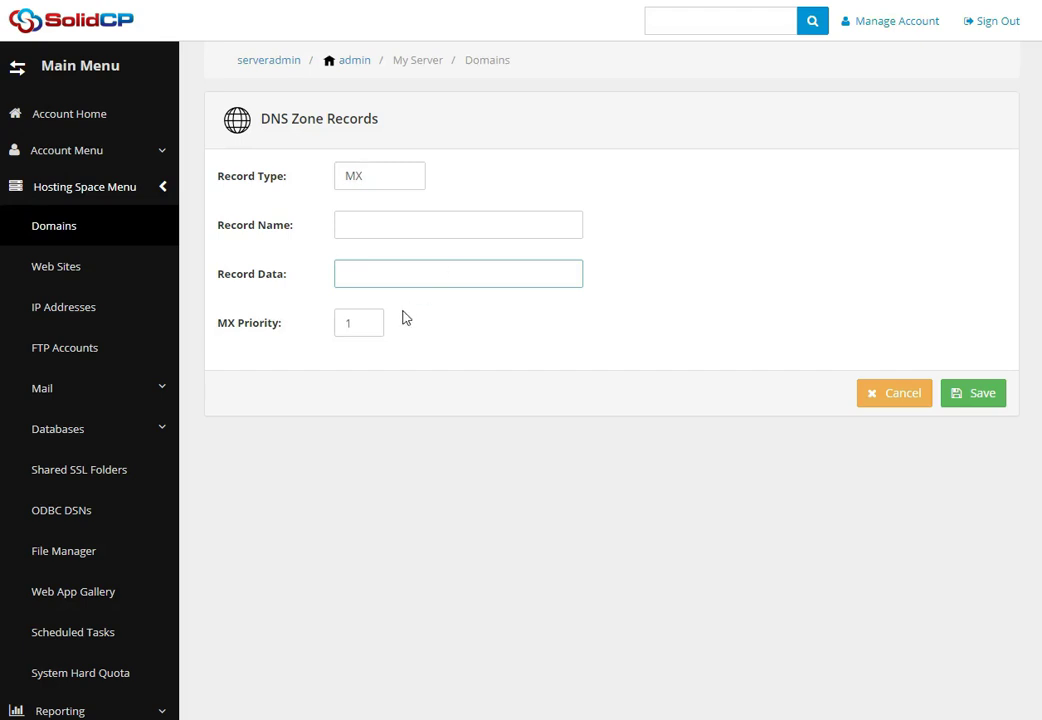
left_click(386, 276)
key("ctrl+v")
left_click_drag(356, 325, 340, 323)
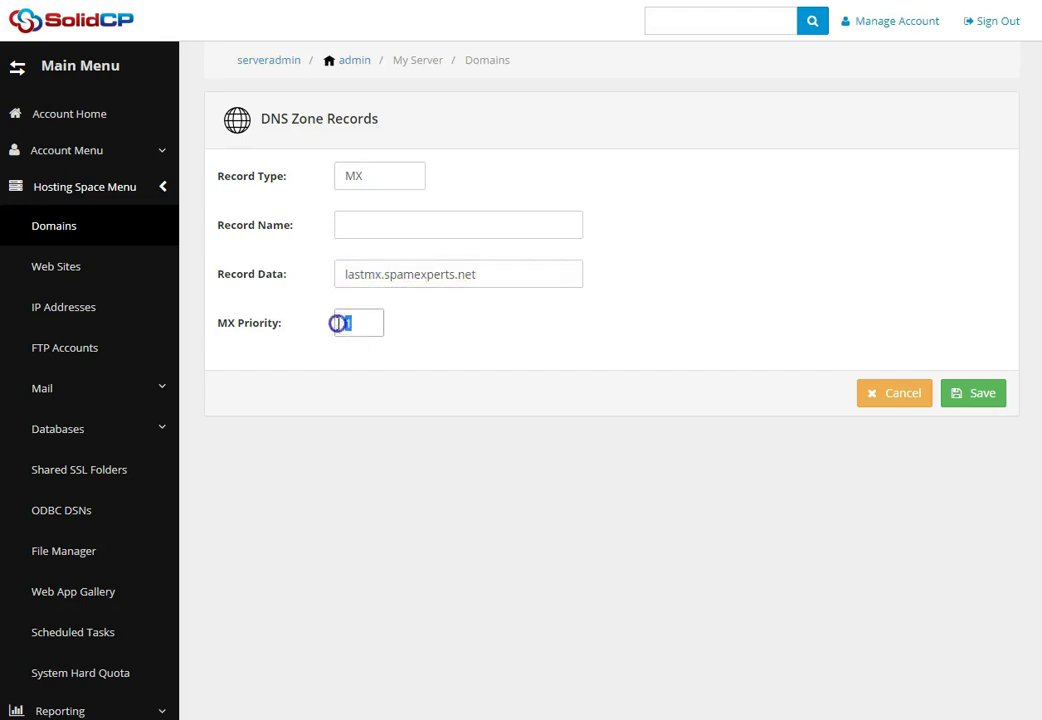
type("30")
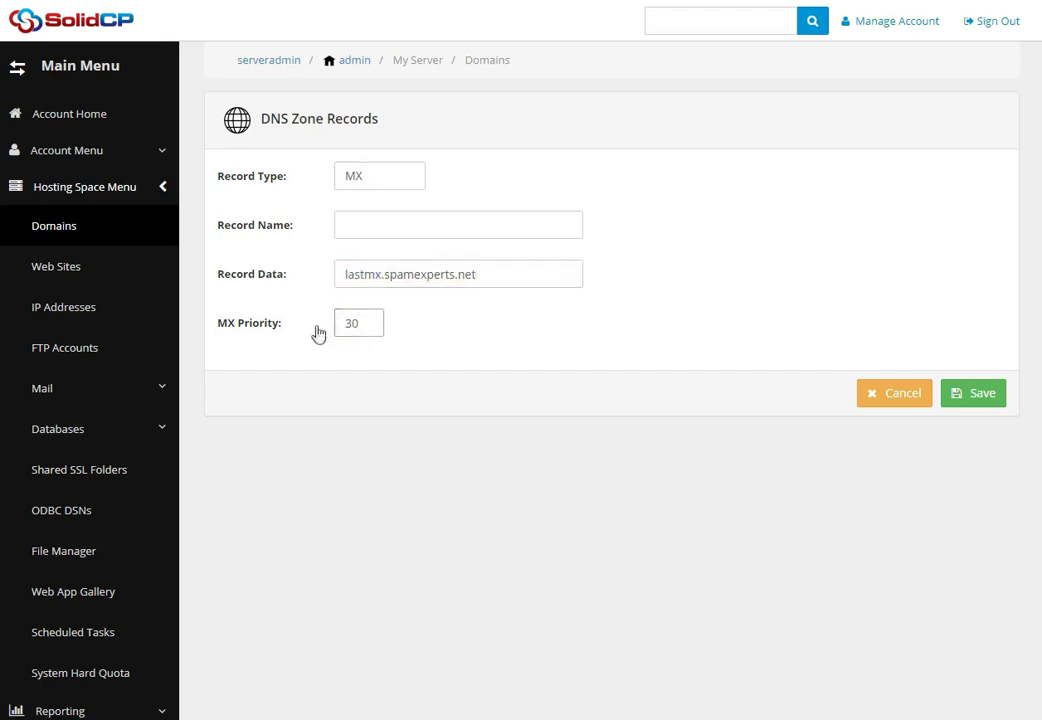
left_click(976, 399)
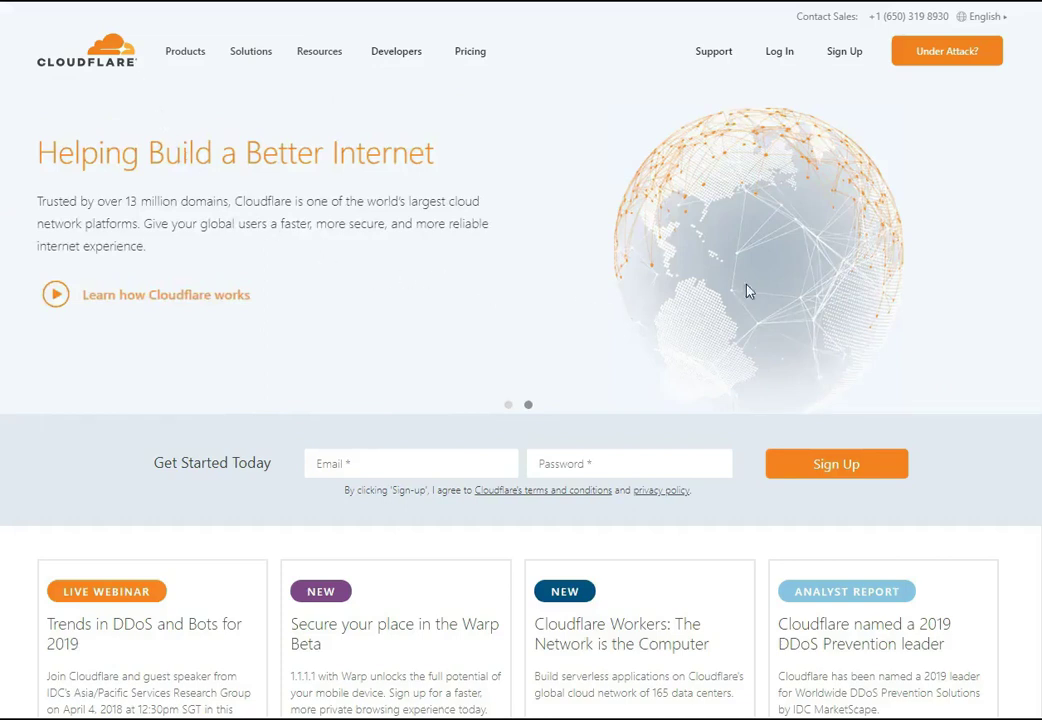
Log in to Cloudflare and open the demovpstest.com site's DNS settings.
left_click(783, 60)
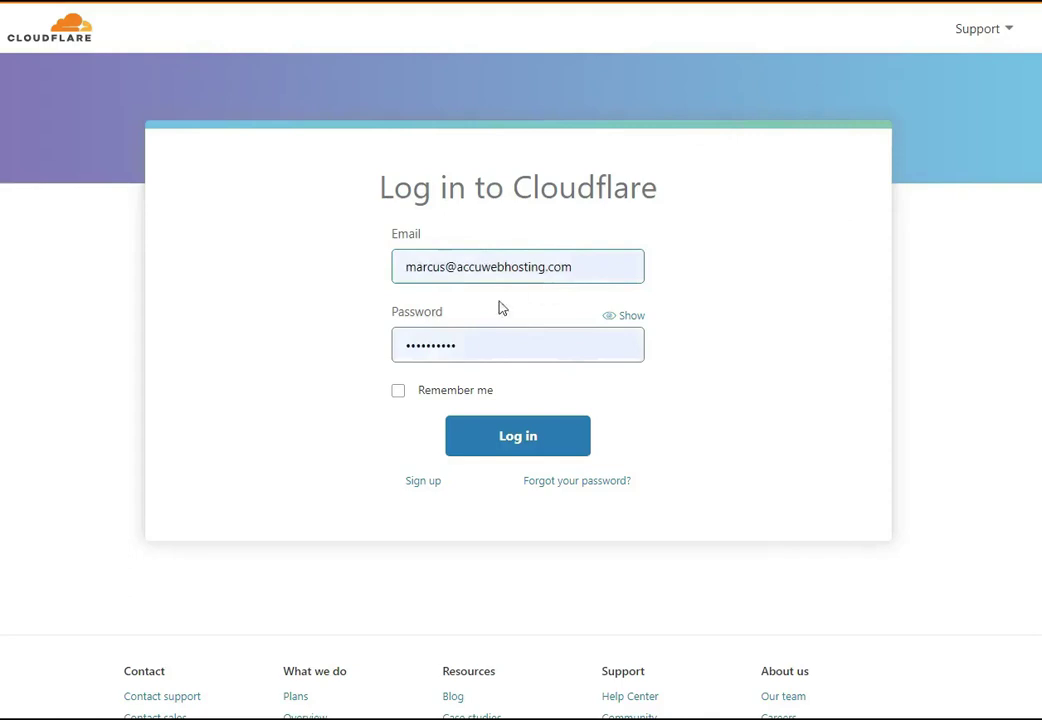
left_click(515, 447)
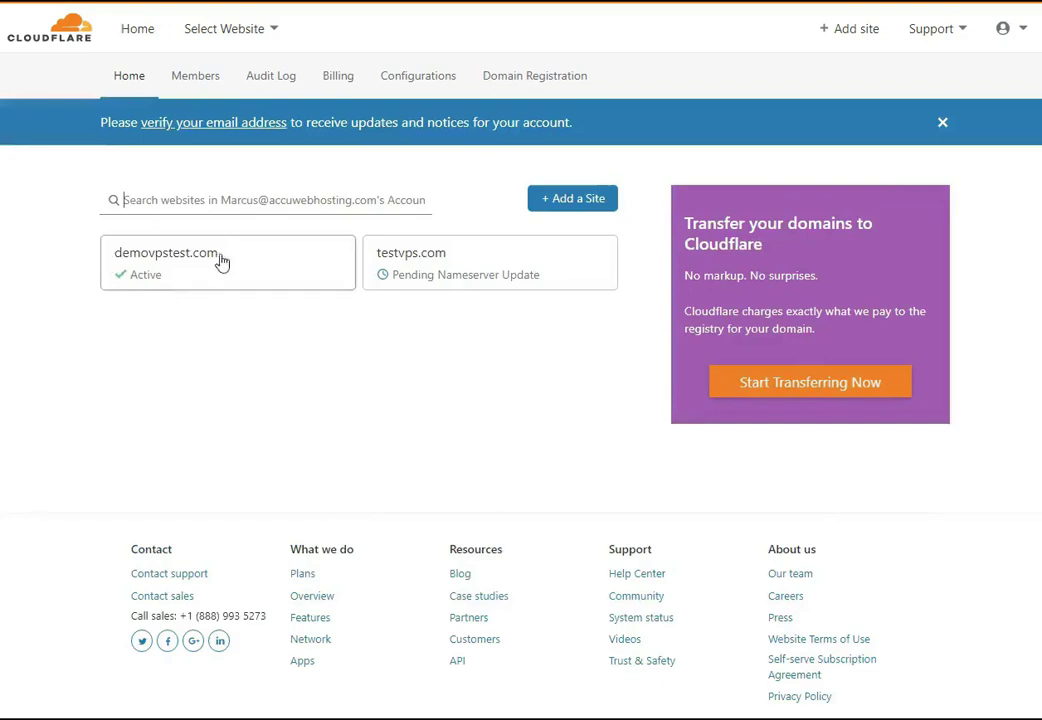
left_click(192, 268)
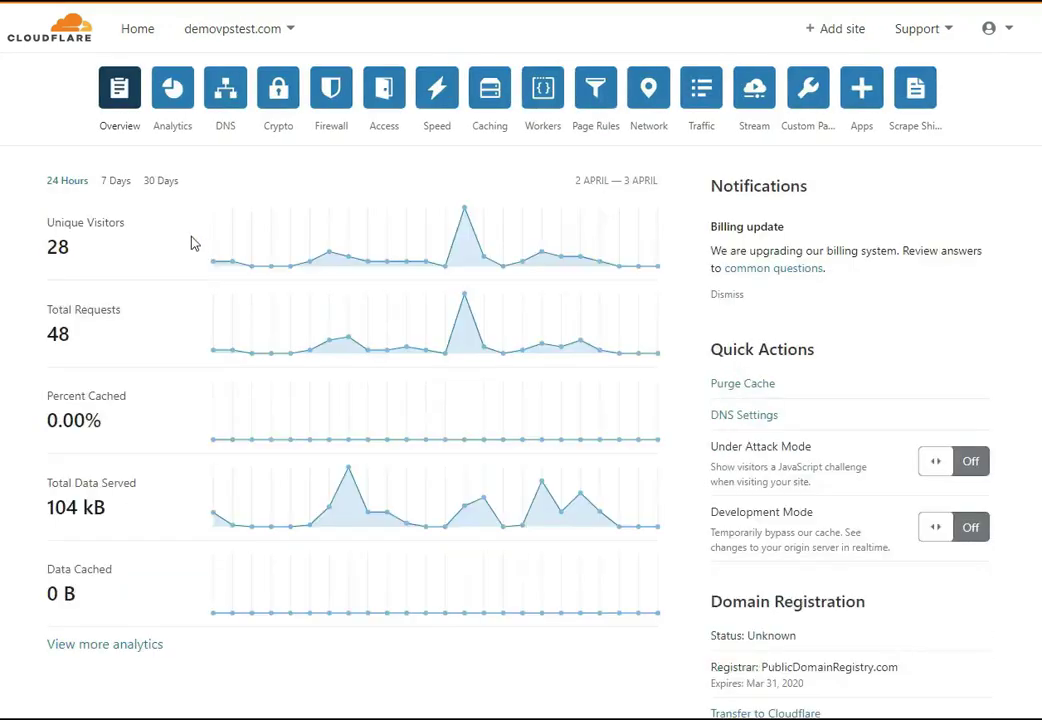
left_click(224, 103)
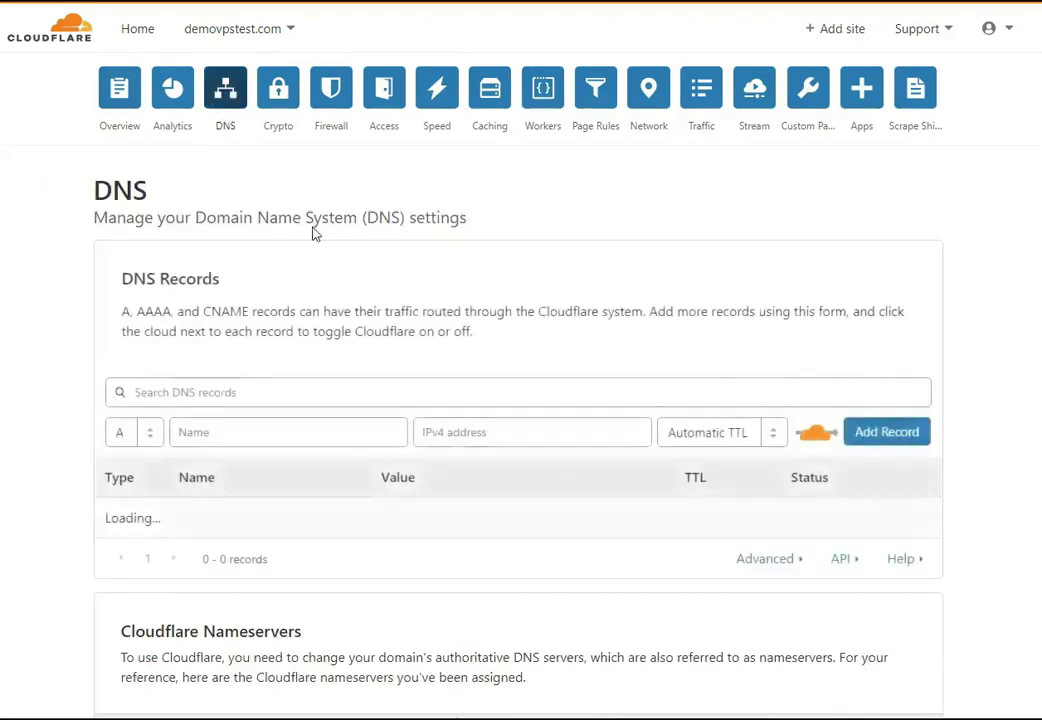
Change the MX record server from mail.demovpstest.com to mx.spamexperts.com, keeping priority 10.
scroll(318, 250, "down", 3)
scroll(316, 328, "down", 4)
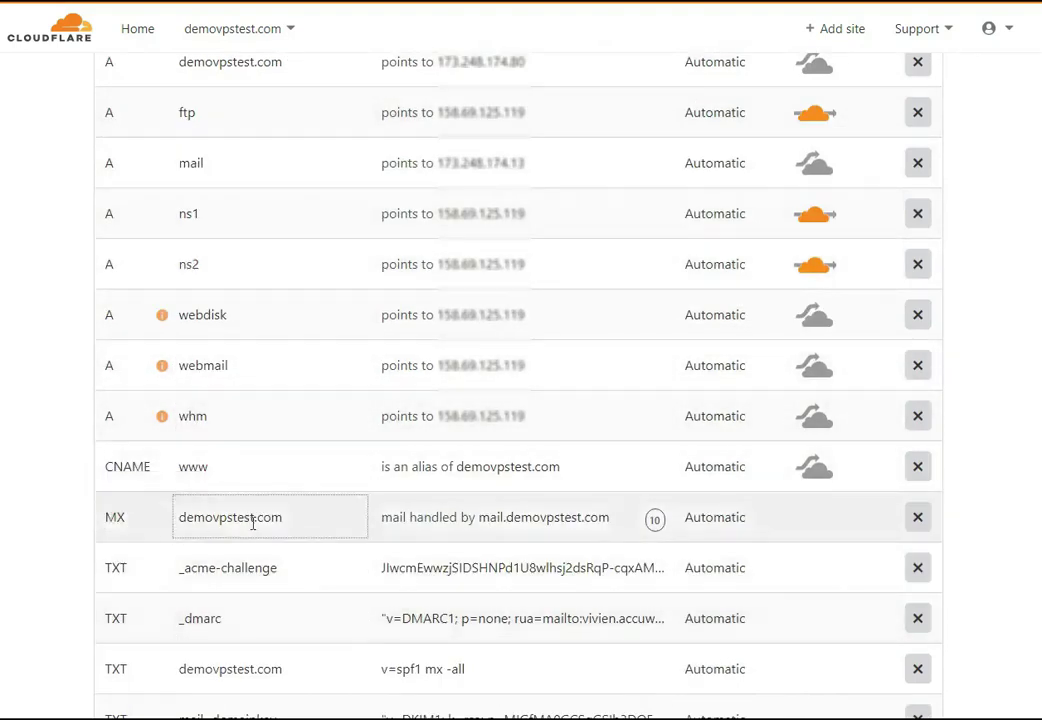
left_click(498, 519)
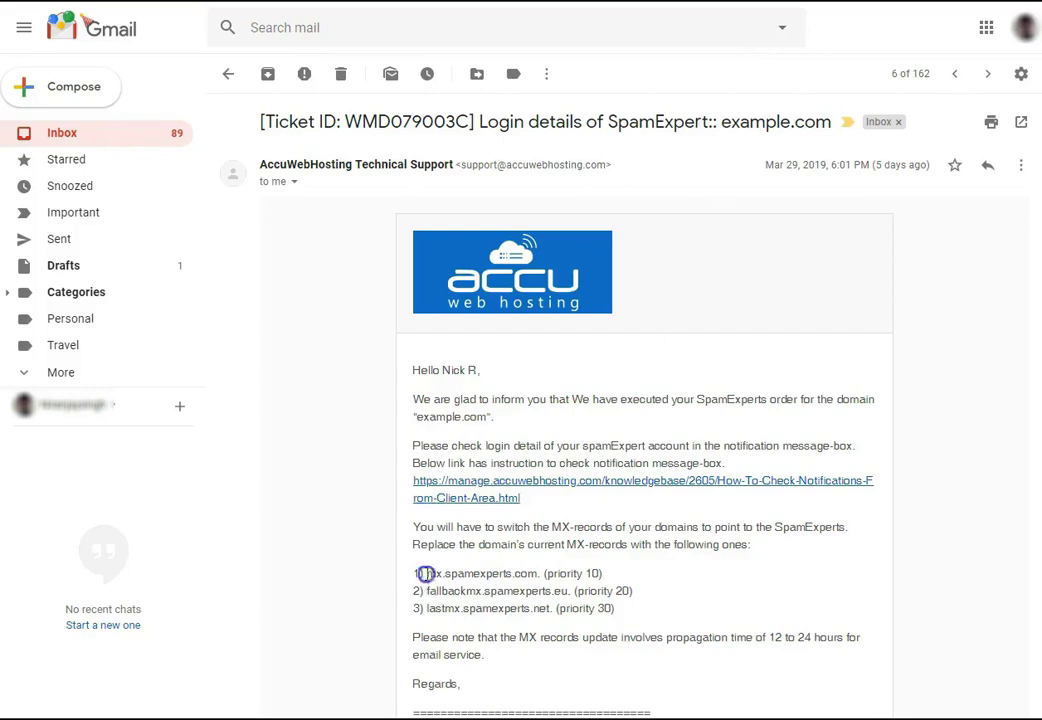
left_click_drag(425, 573, 537, 576)
key("ctrl+c")
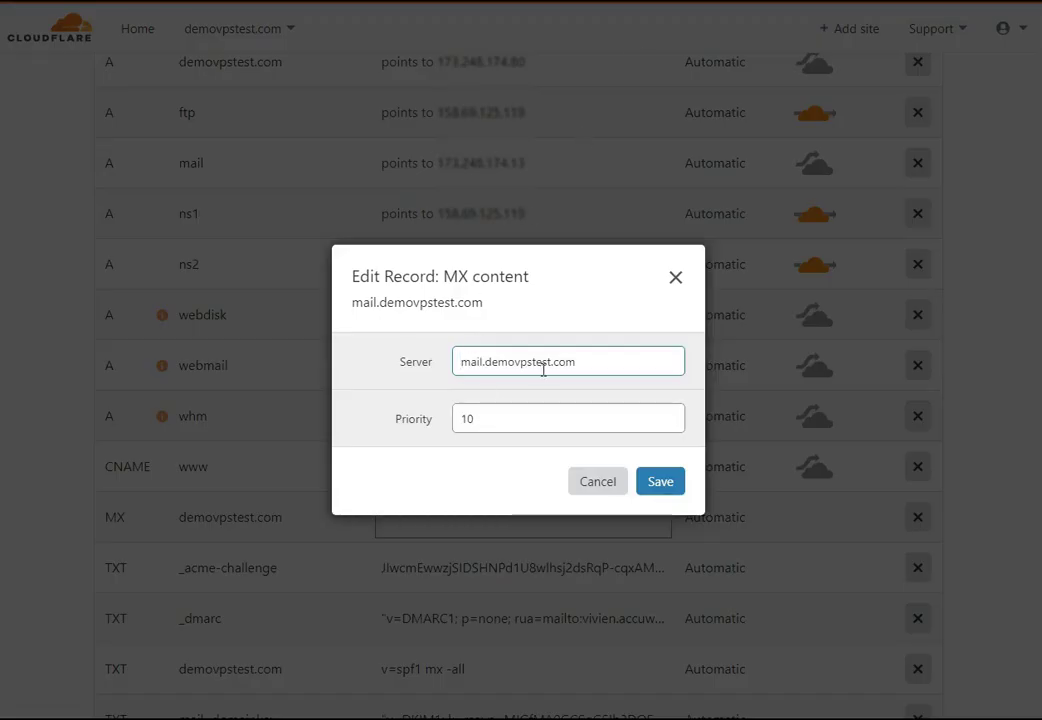
triple_click(542, 365)
key("ctrl+v")
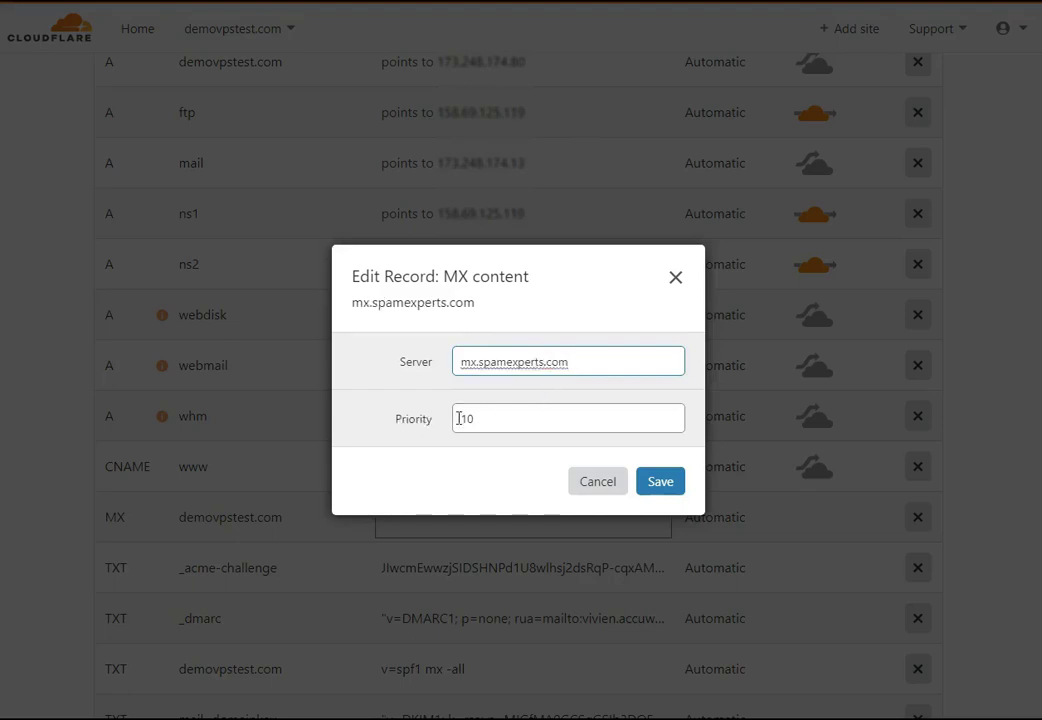
left_click(663, 489)
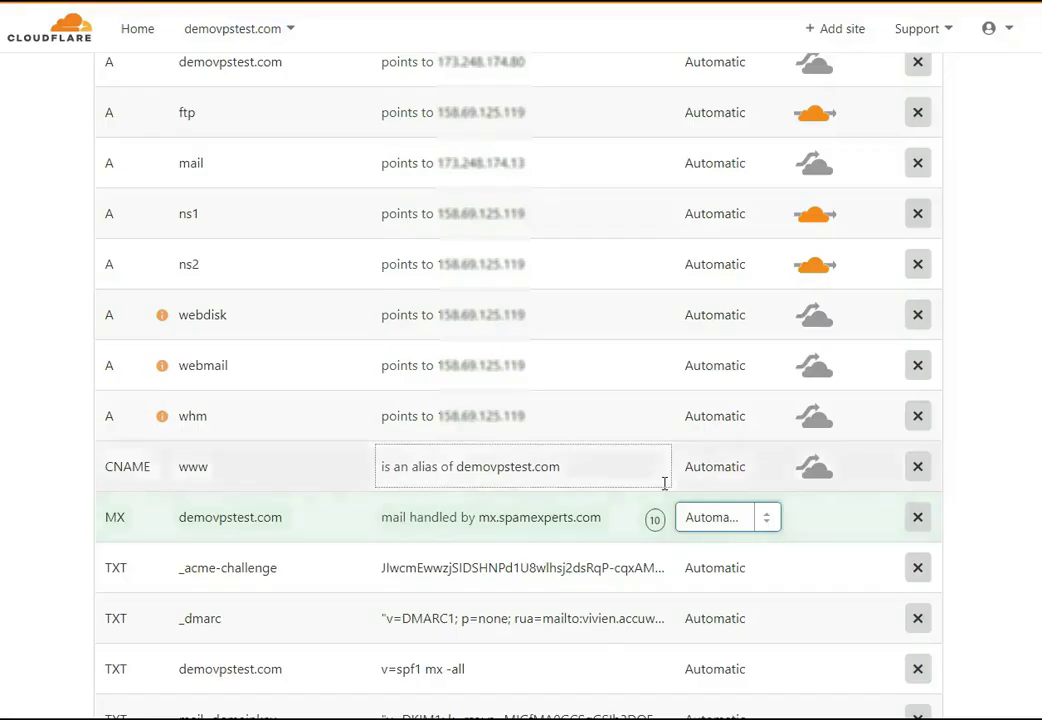
Start a new MX record and enter demovpstest.com as its name.
scroll(365, 532, "up", 6)
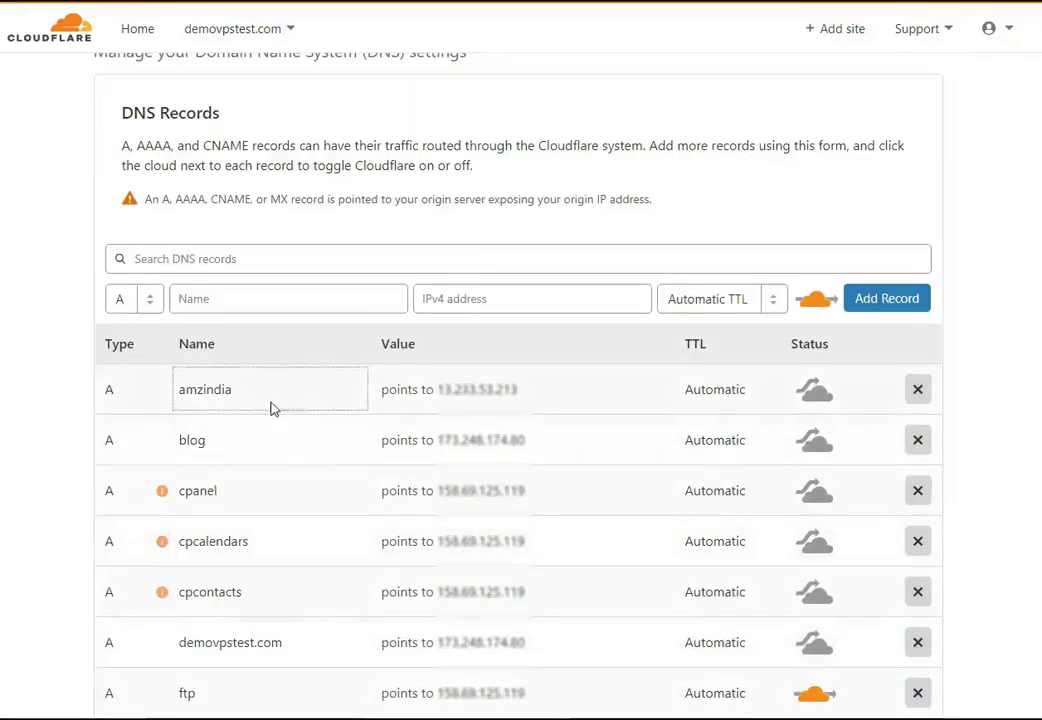
left_click(148, 300)
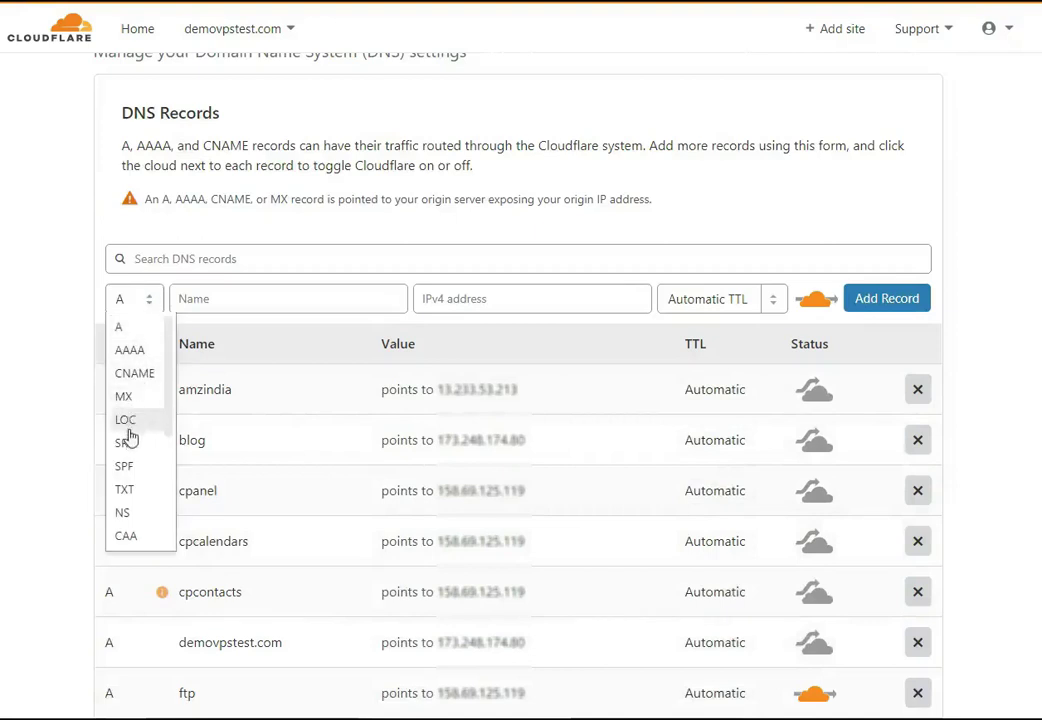
left_click(127, 398)
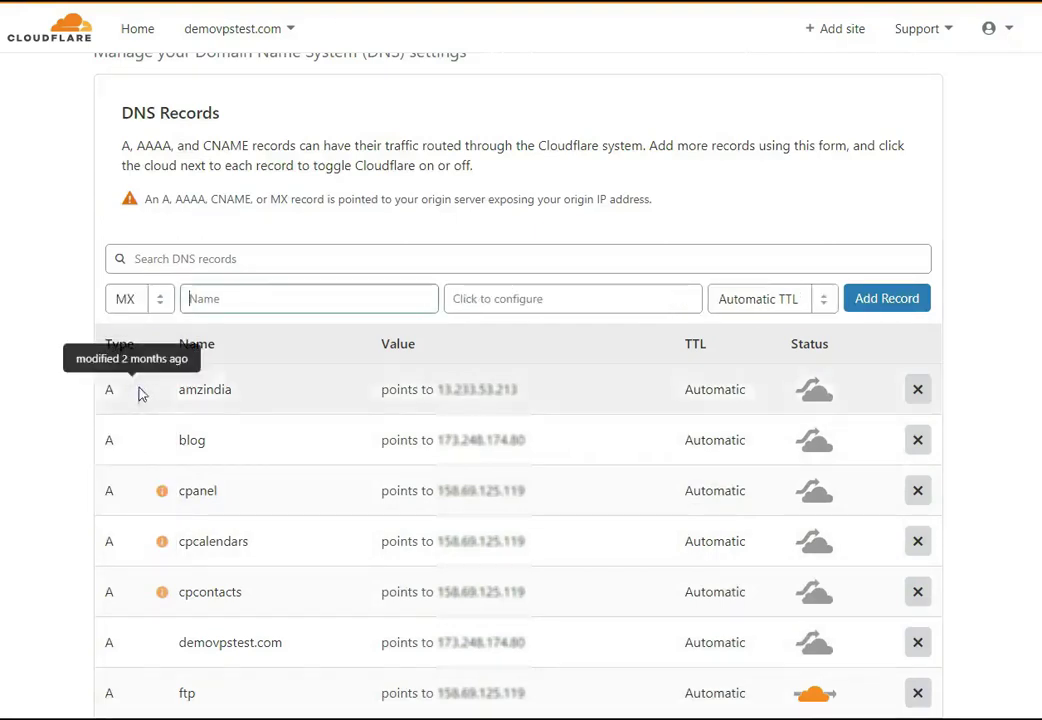
left_click(228, 299)
type("dem")
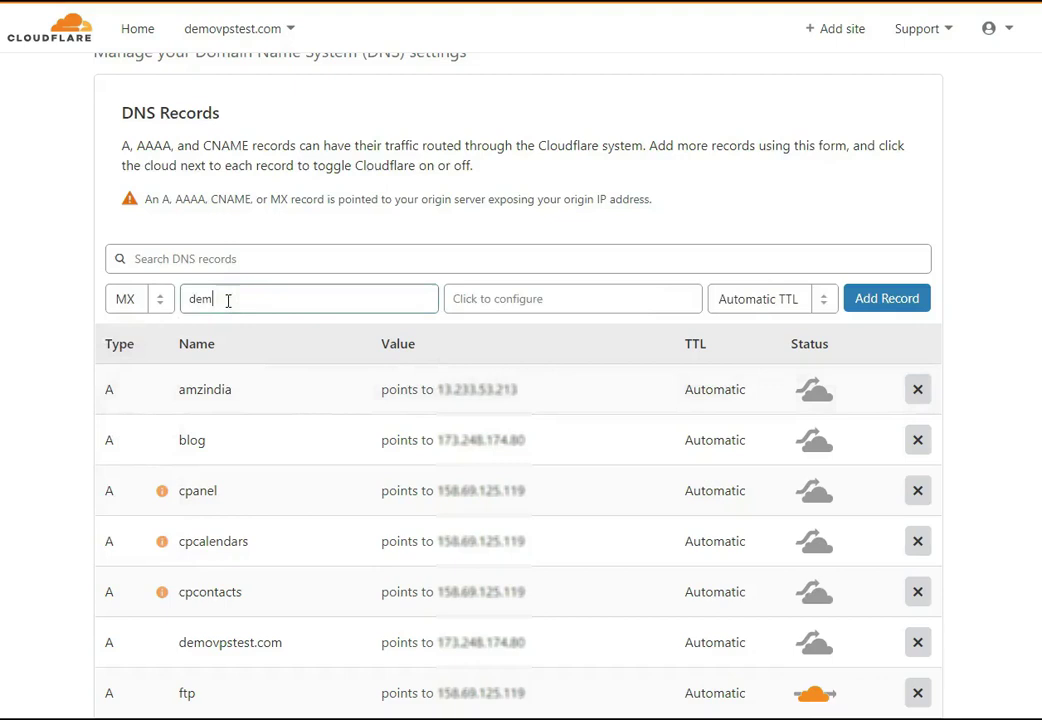
type("ovpstest.com")
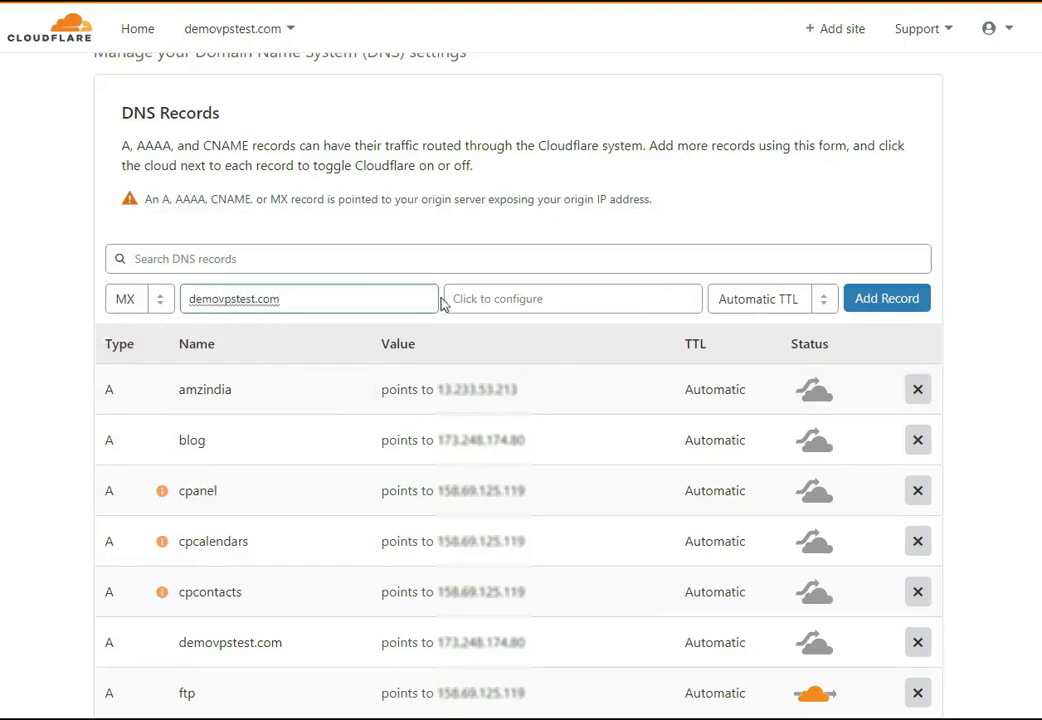
Open the new record's MX server settings and copy fallbackmx.spamexperts.eu from the email.
left_click(491, 298)
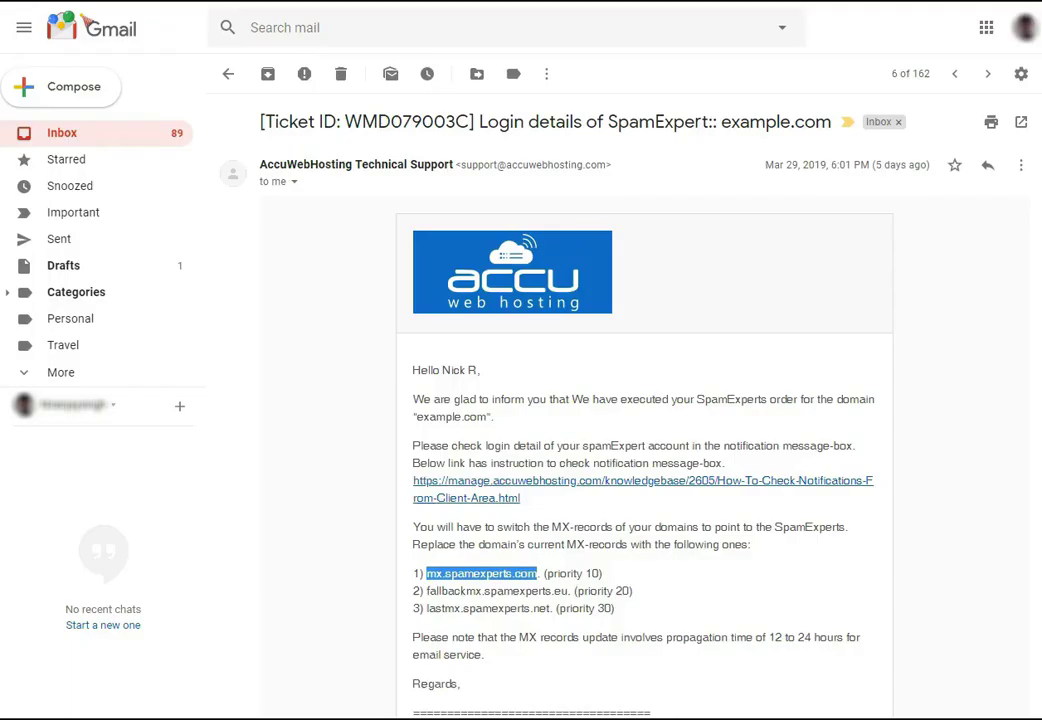
left_click_drag(428, 591, 572, 593)
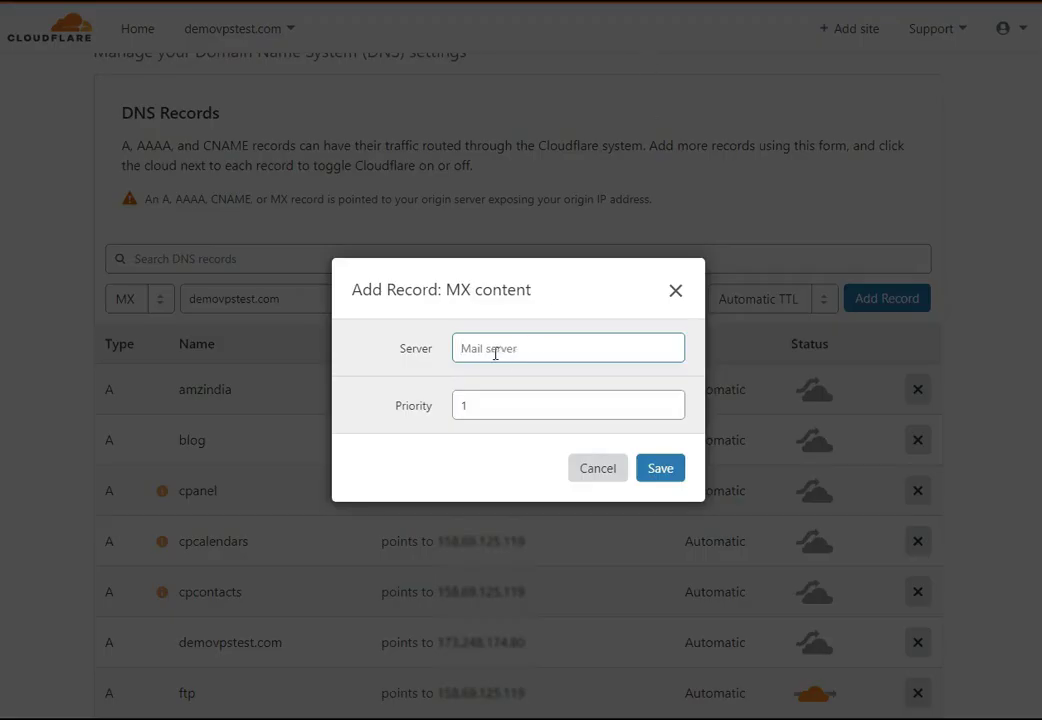
Add the demovpstest.com MX record pointing to fallbackmx.spamexperts.eu with priority 20.
left_click(494, 350)
type("fallbackmx.spamexperts.eu.")
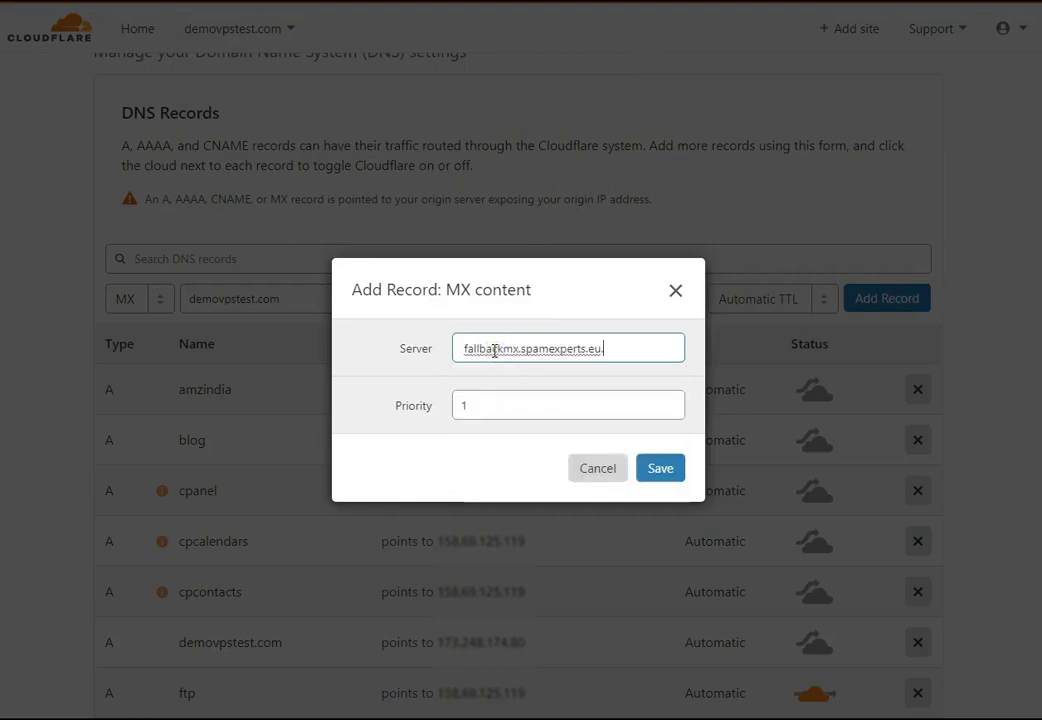
double_click(457, 405)
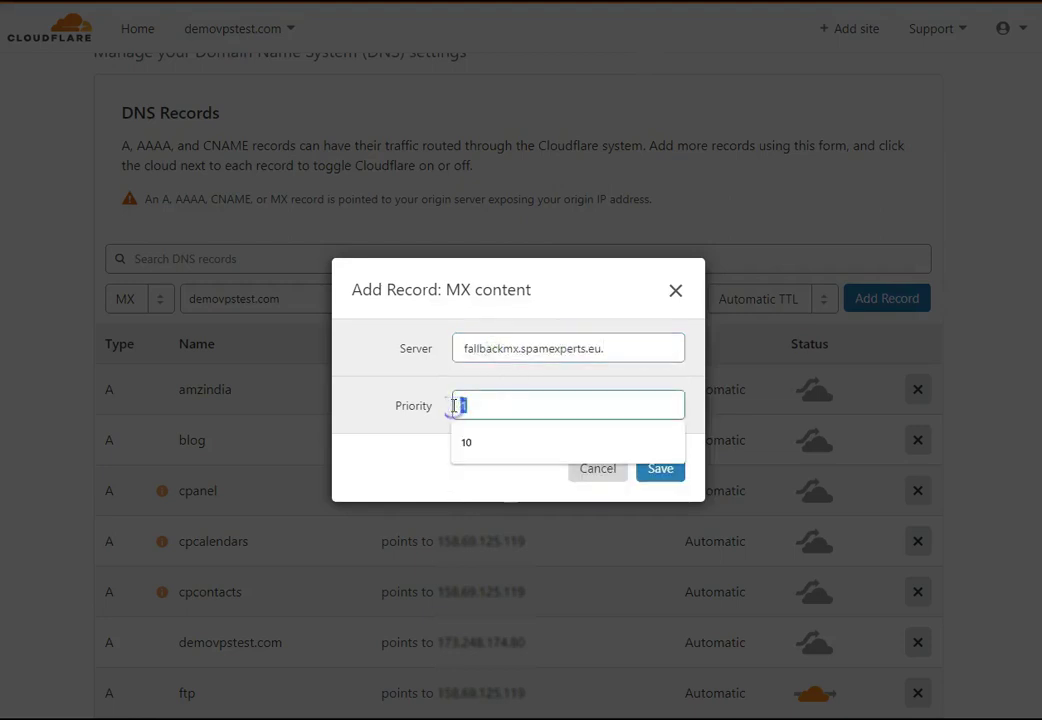
type("20")
left_click(660, 468)
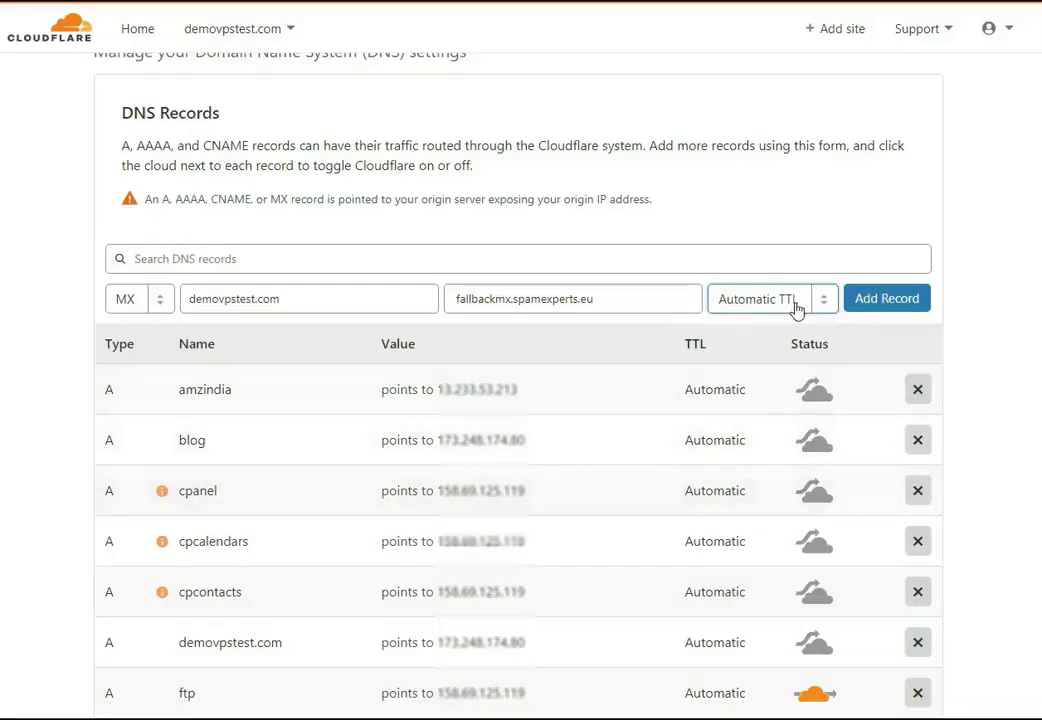
left_click(888, 306)
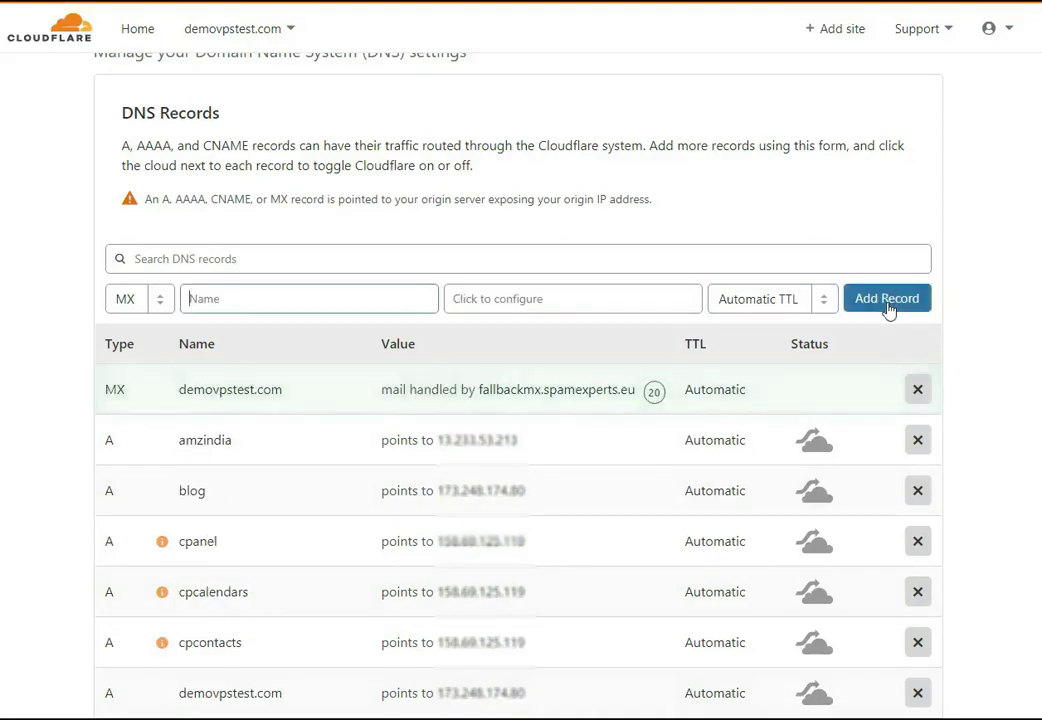
Start a new MX record named demovpstest.com.
left_click(158, 304)
left_click(130, 399)
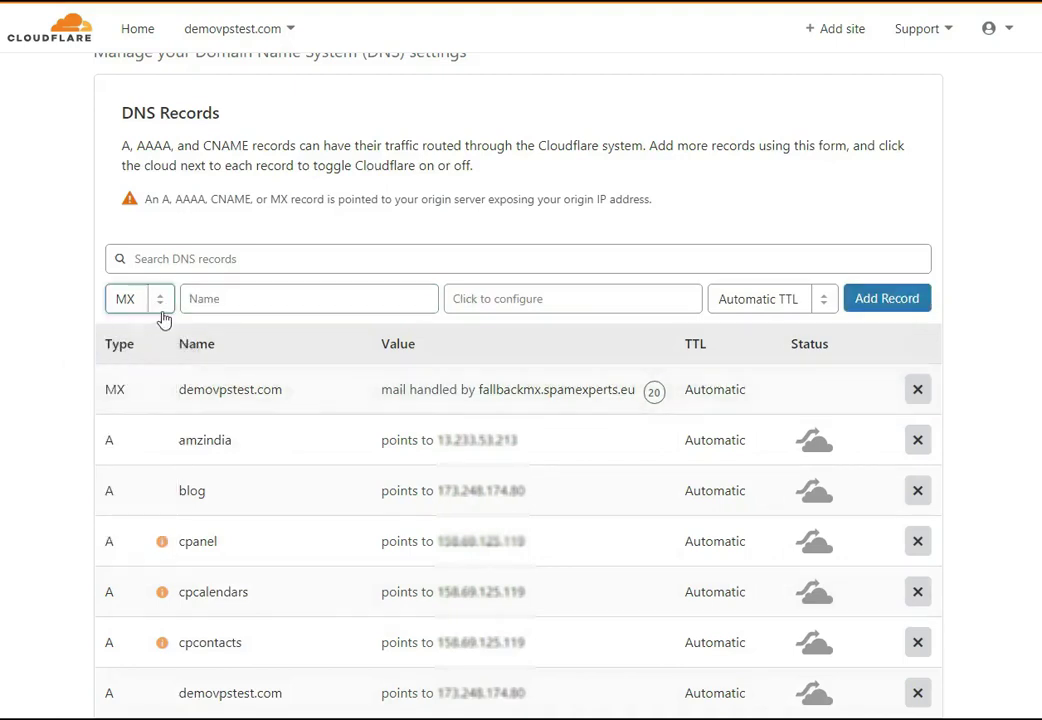
left_click(216, 298)
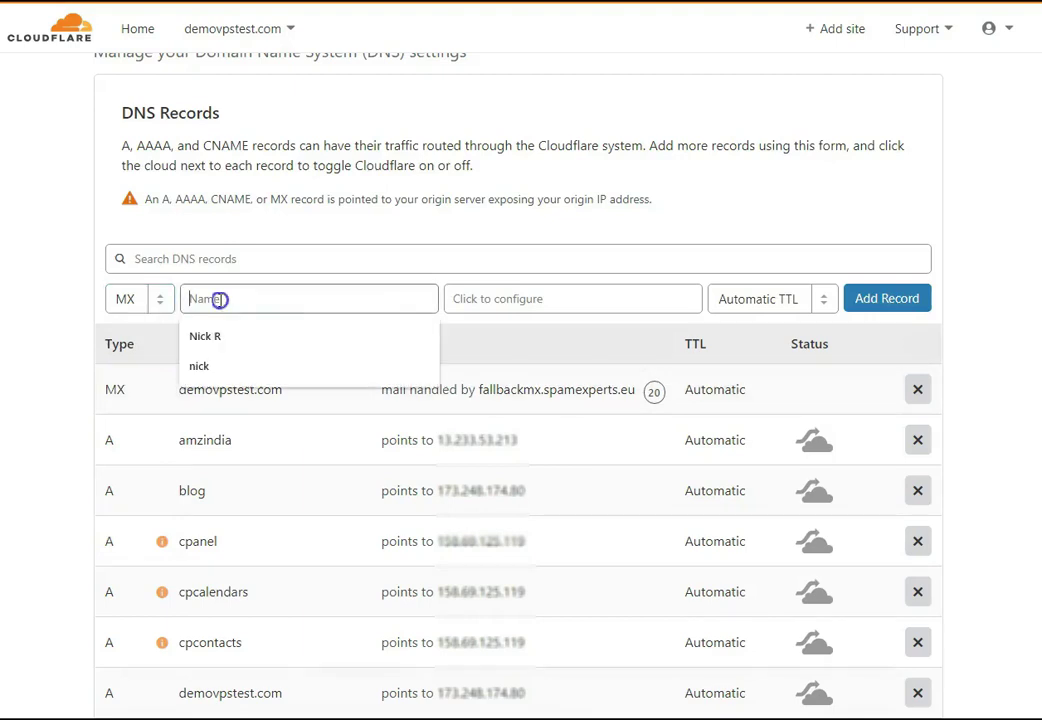
type("demp")
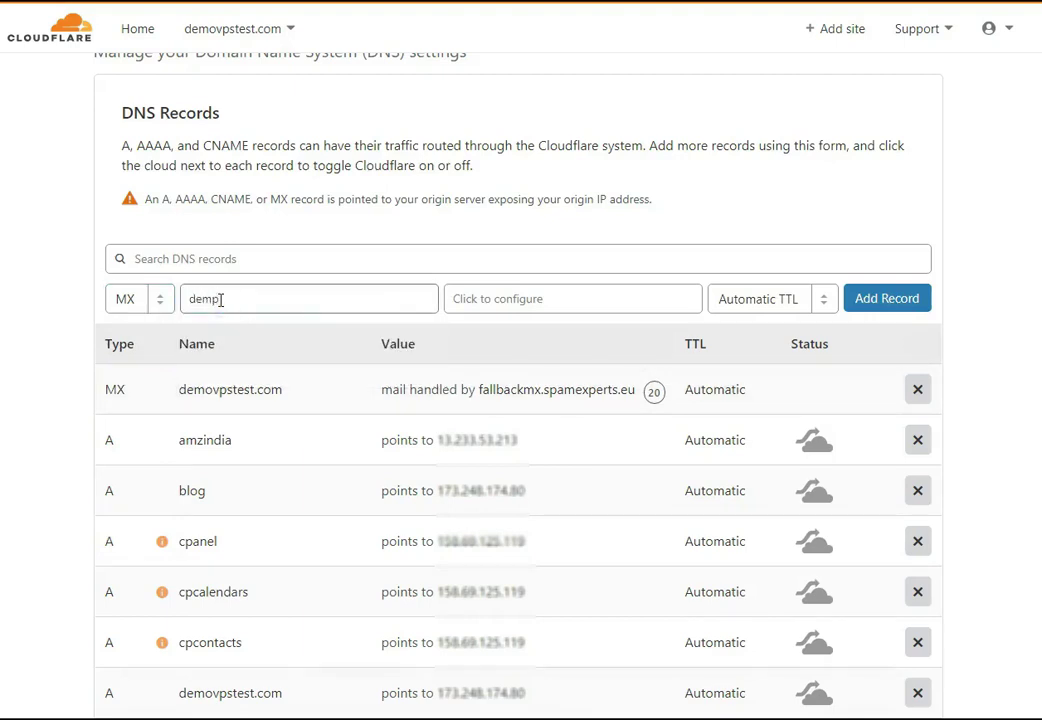
key("BackSpace")
type("ovpstest.com")
Point the record to lastmx.spamexperts.net at priority 30 and add it to the zone.
left_click(531, 300)
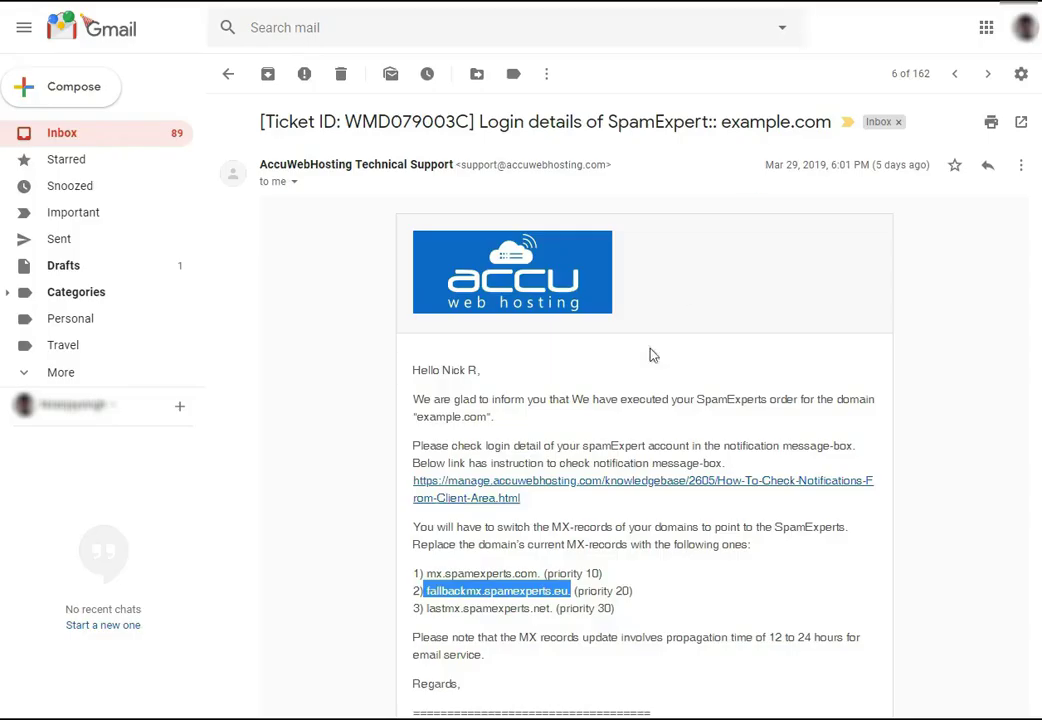
left_click_drag(424, 608, 554, 608)
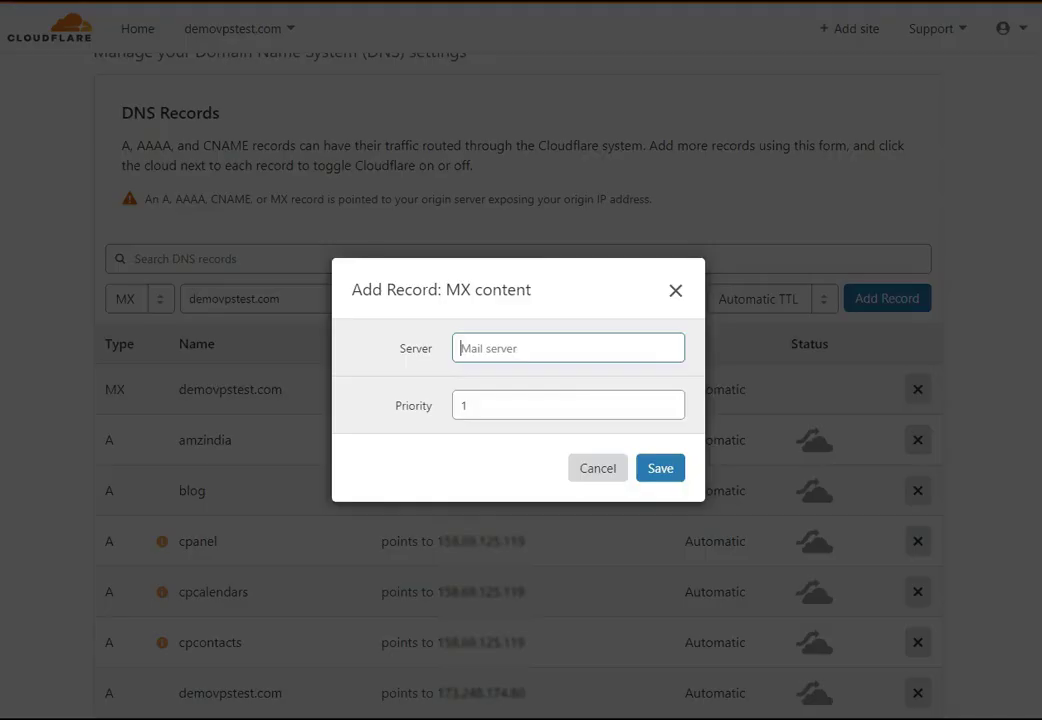
left_click(509, 348)
type("lastmx.spamexperts.net.")
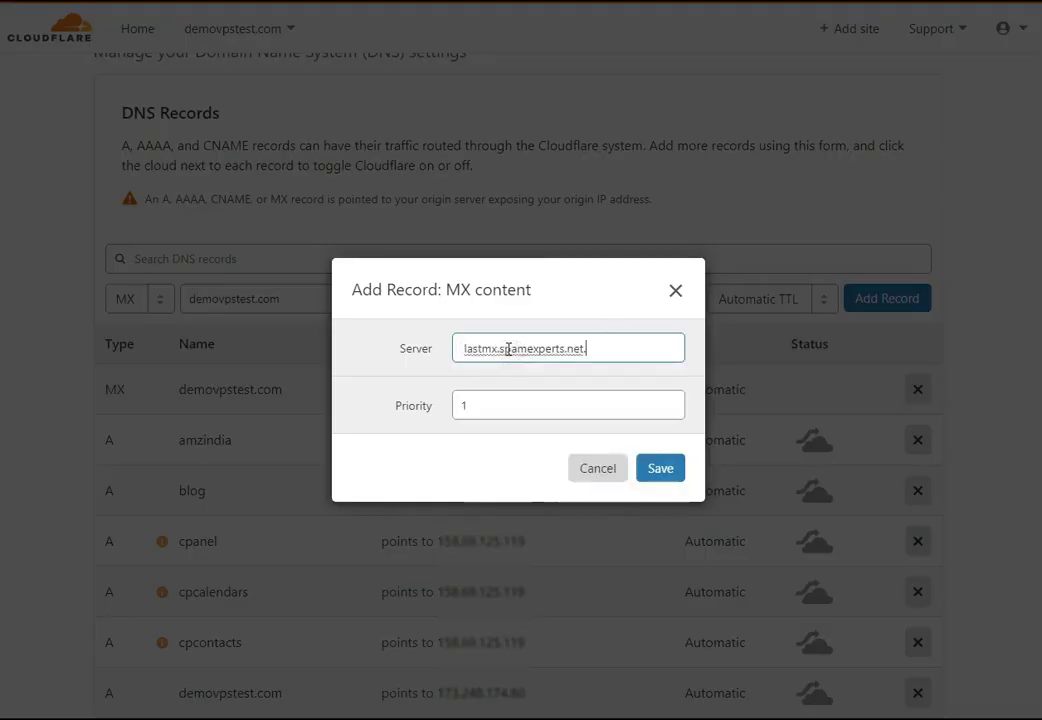
left_click_drag(484, 407, 456, 405)
type("30")
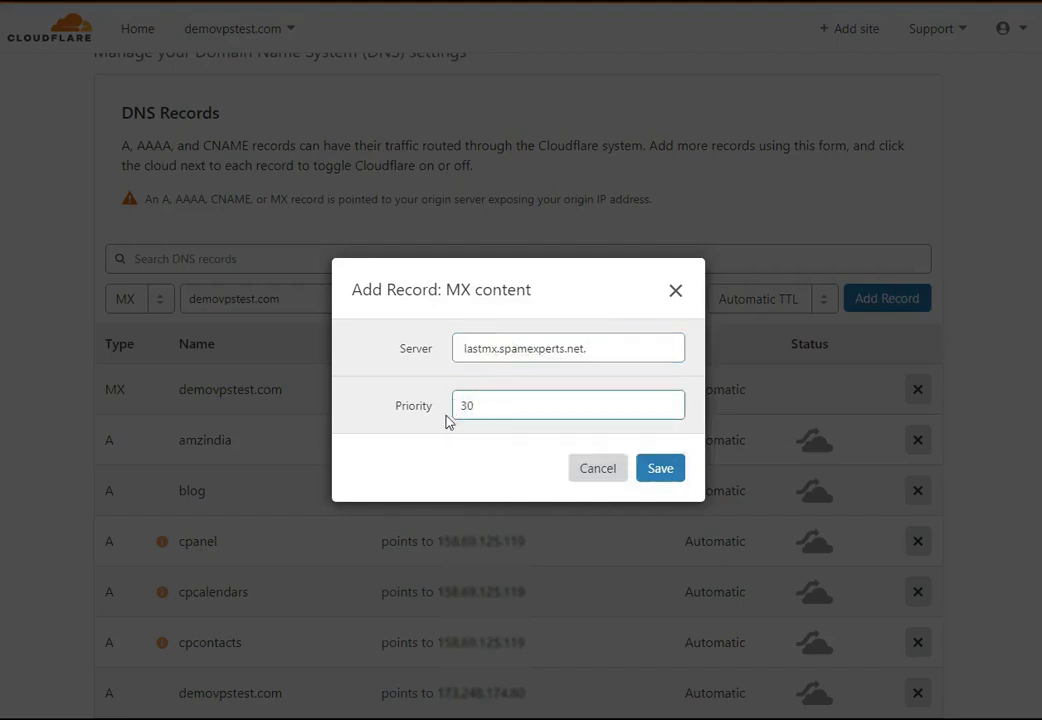
left_click(660, 468)
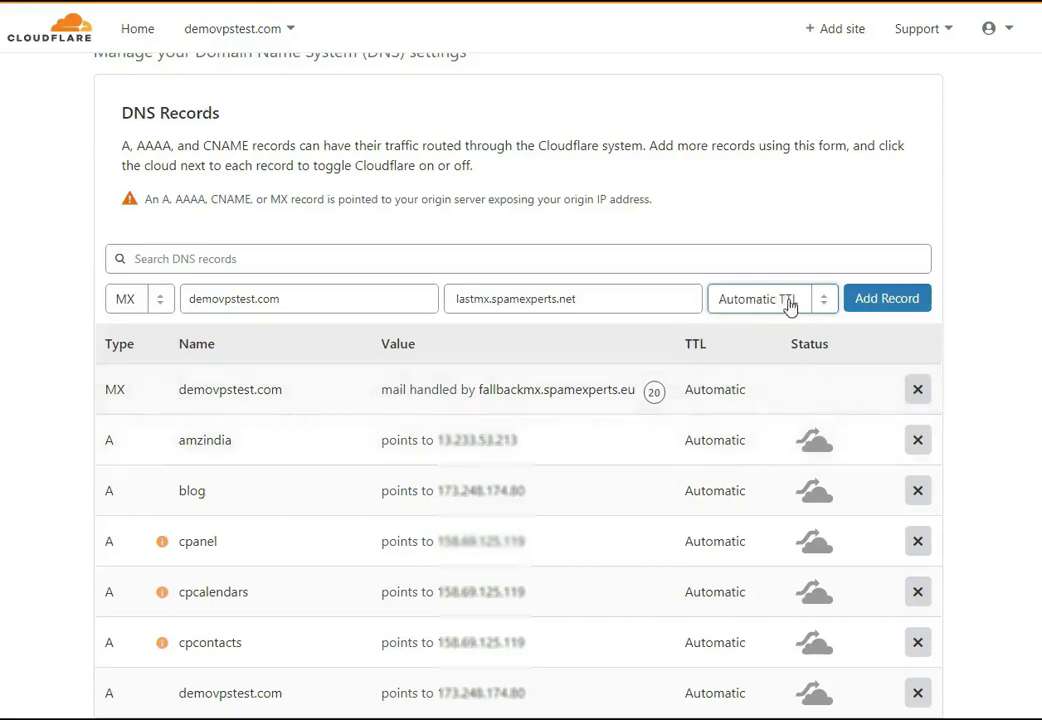
left_click(887, 299)
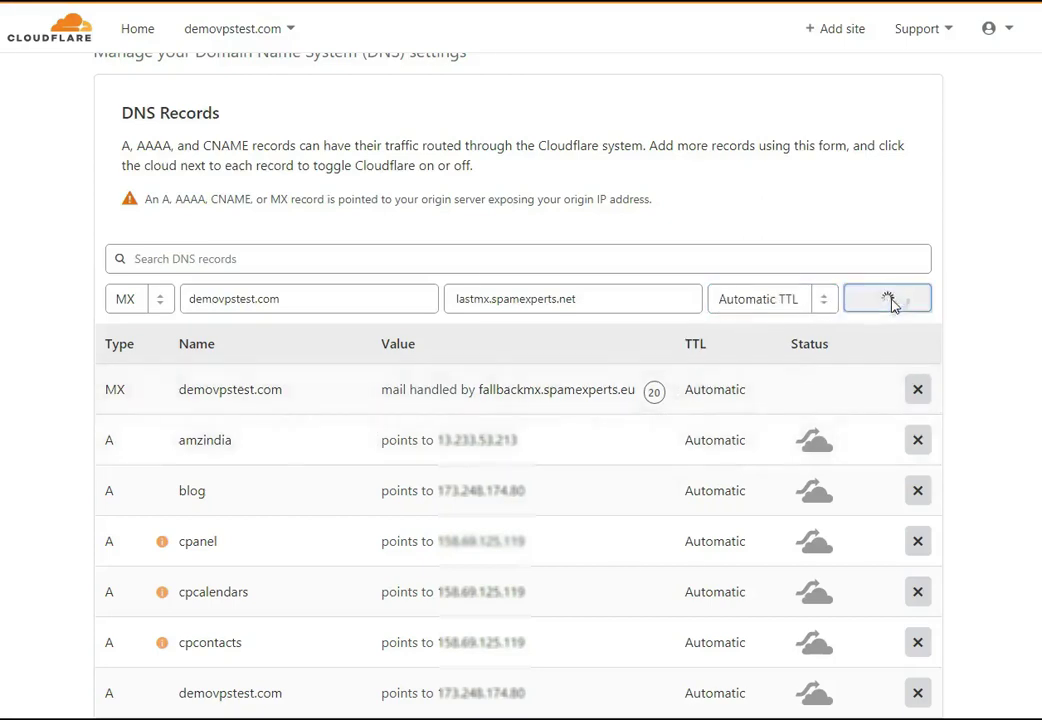